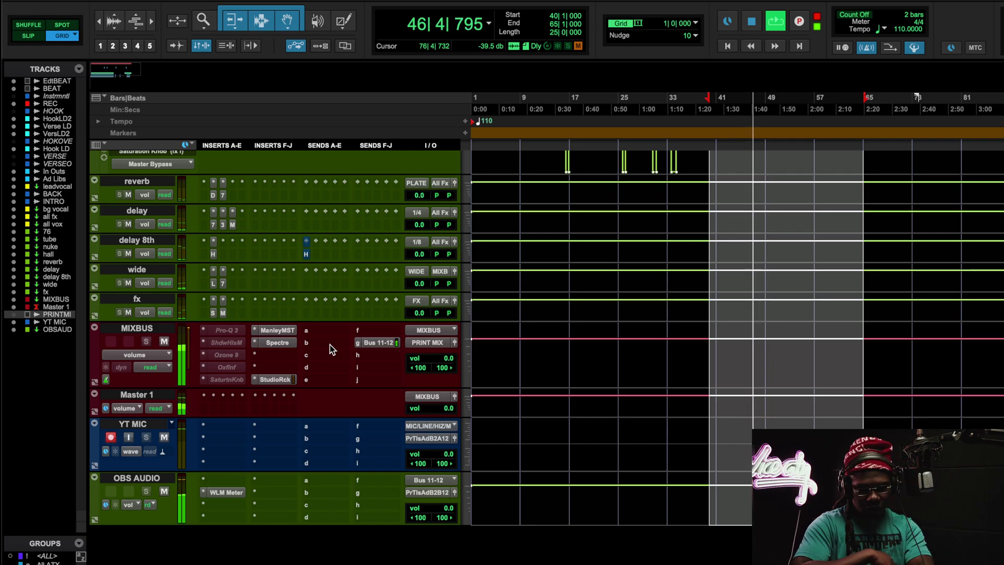
# Look through the session's tracks during playback, from the beat and vocal tracks to the buses.
pyautogui.scroll(10, 479, 456)
pyautogui.scroll(6, 480, 459)
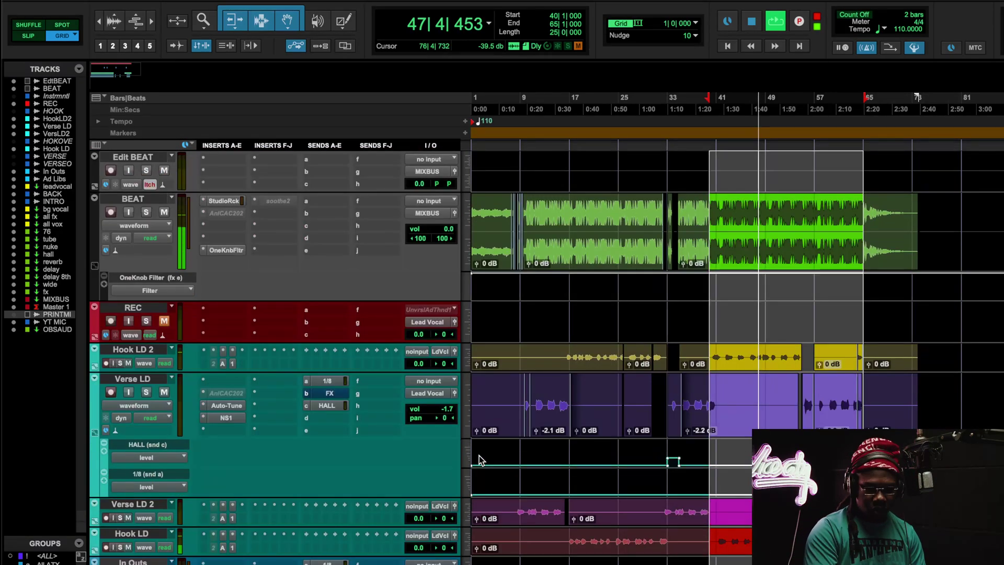
pyautogui.scroll(-2, 480, 459)
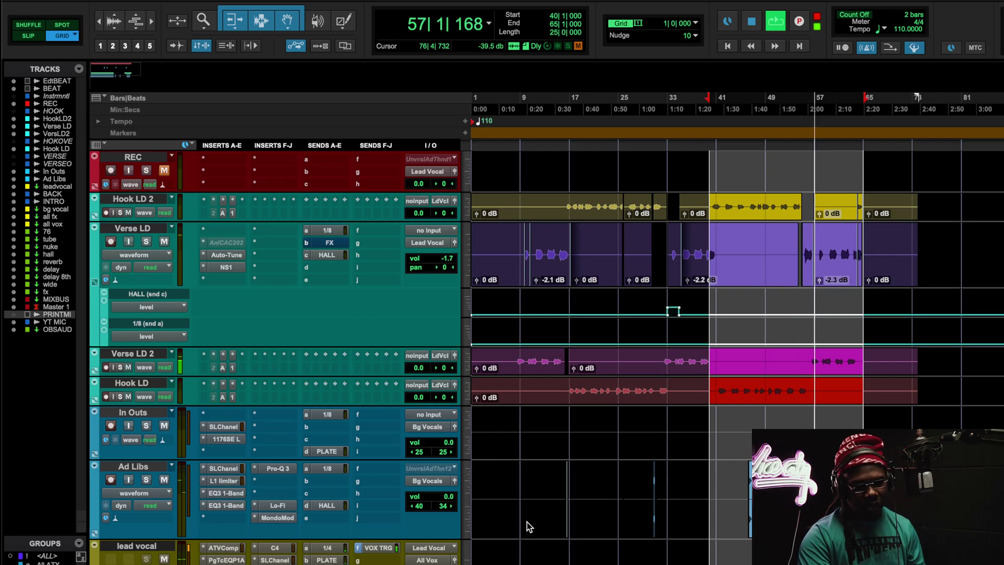
pyautogui.scroll(-5, 534, 471)
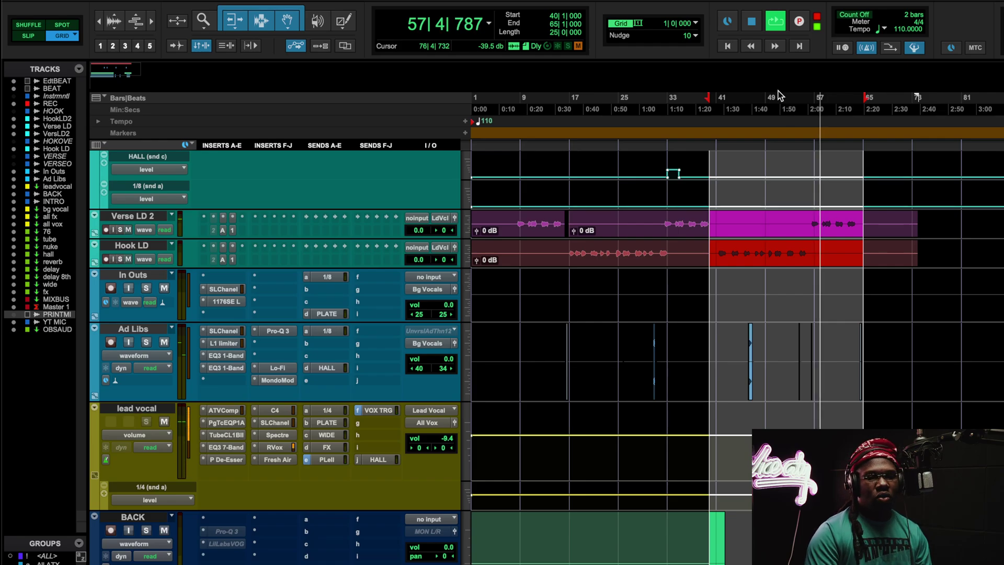
# Stop playback and open the Manley Massive Passive EQ on the MIXBUS track.
pyautogui.press('space')
pyautogui.scroll(-10, 662, 371)
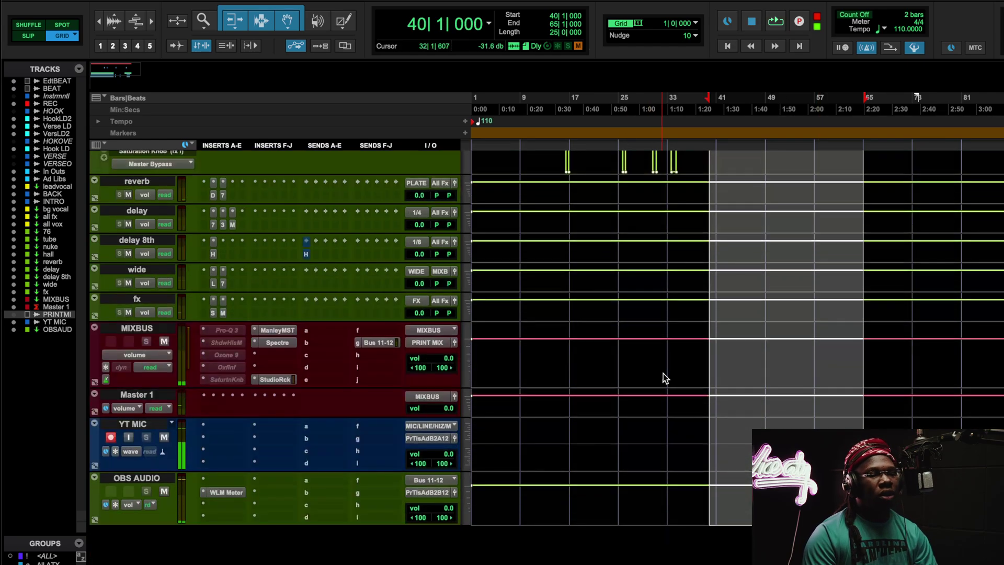
pyautogui.click(275, 326)
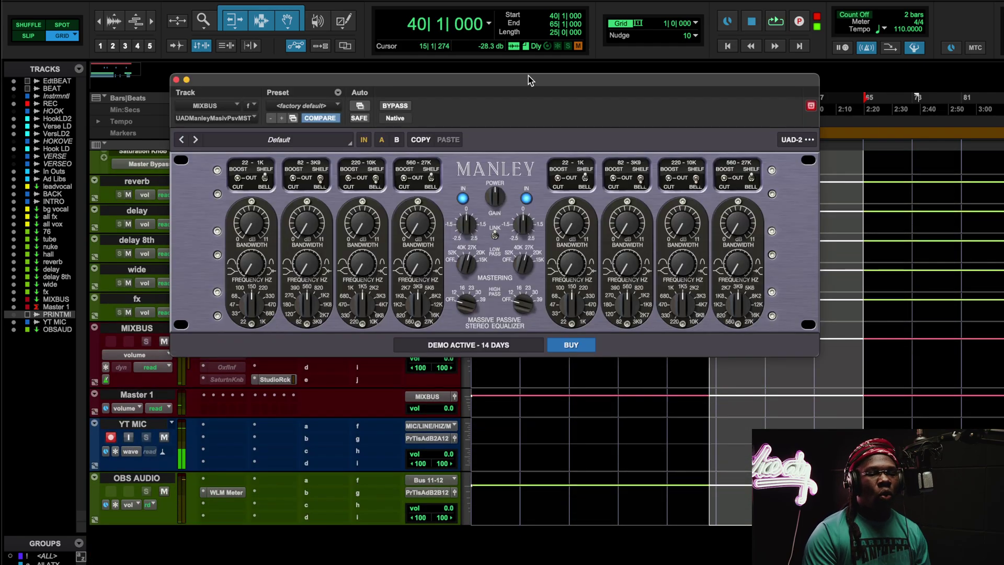
pyautogui.moveTo(525, 81); pyautogui.dragTo(530, 82)
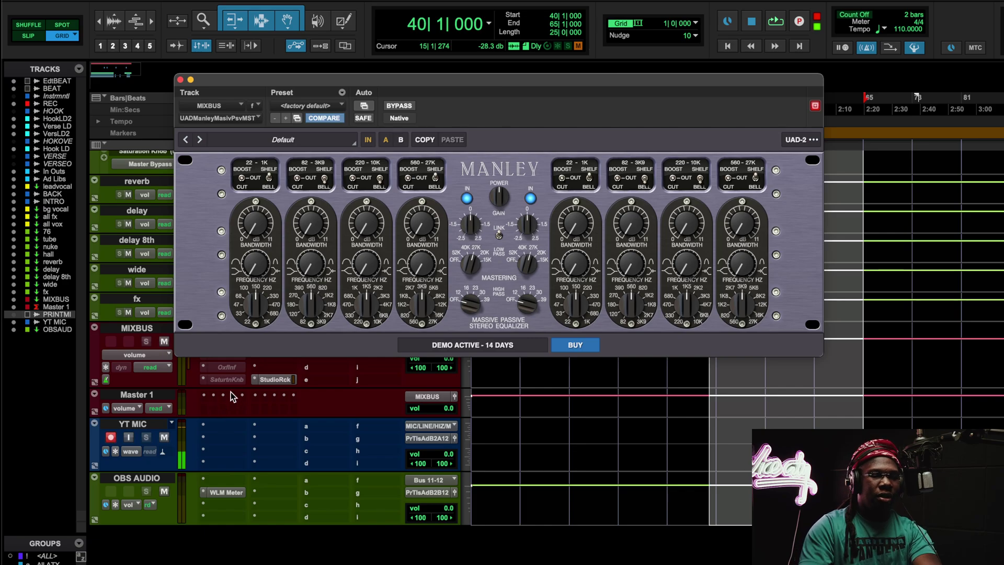
# Insert FabFilter Pro-Q 3 on Master 1 with a bell boost of about 4 dB near 143 Hz, and make the plug-in inactive.
pyautogui.click(216, 406)
pyautogui.click(253, 386)
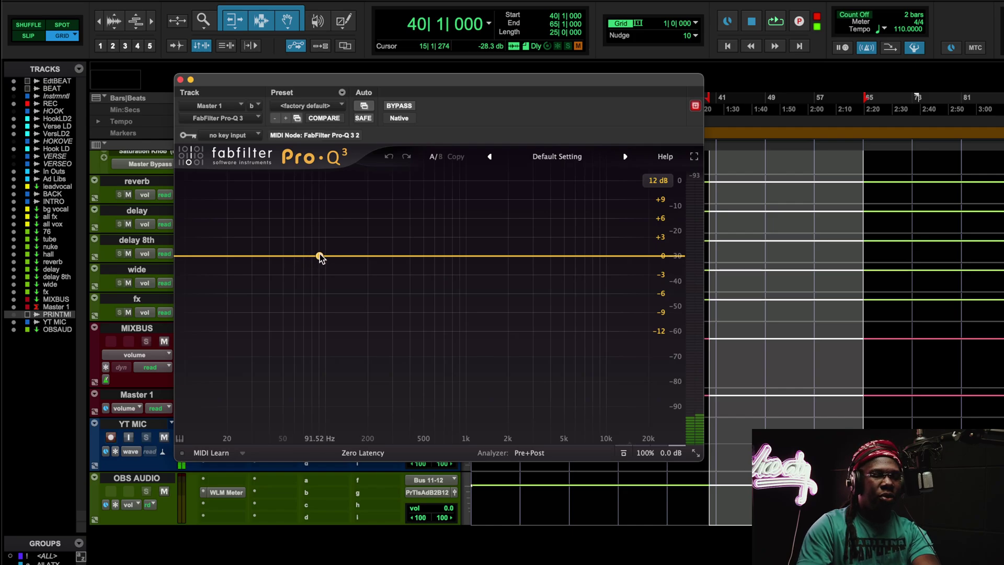
pyautogui.click(352, 256)
pyautogui.moveTo(352, 256); pyautogui.dragTo(347, 230)
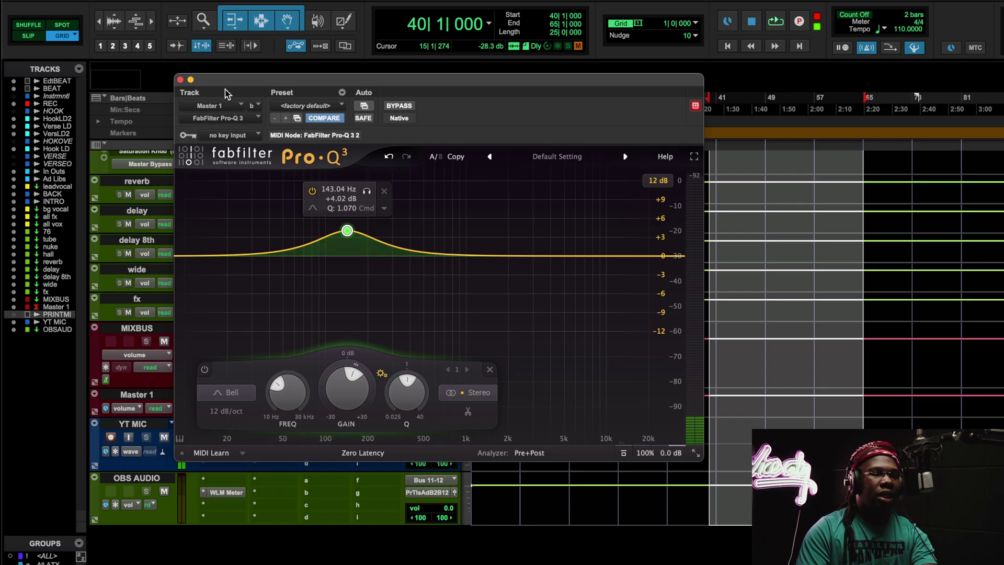
pyautogui.click(178, 80)
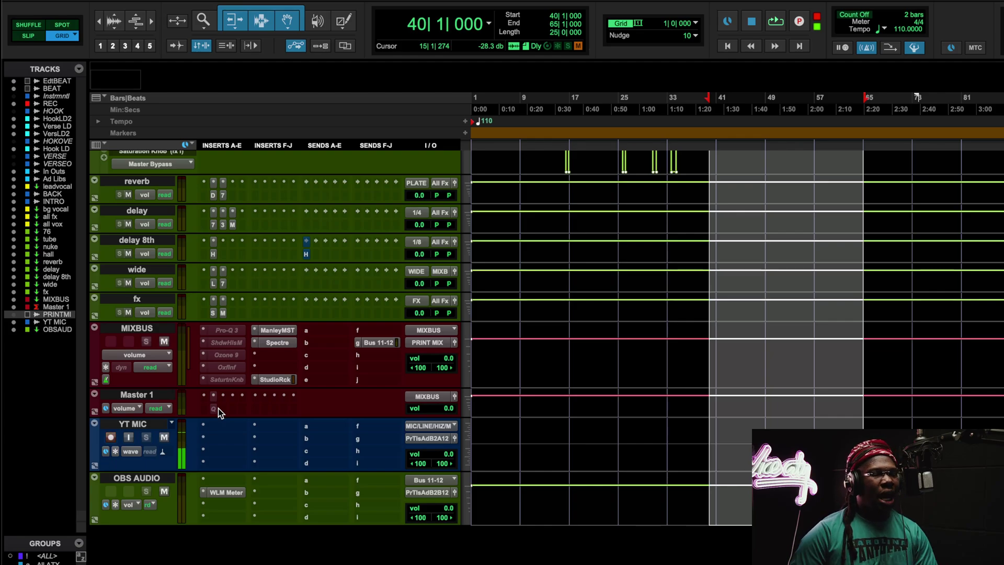
# Examine the Manley EQ and the Spectre settings on the MIXBUS track.
pyautogui.click(274, 331)
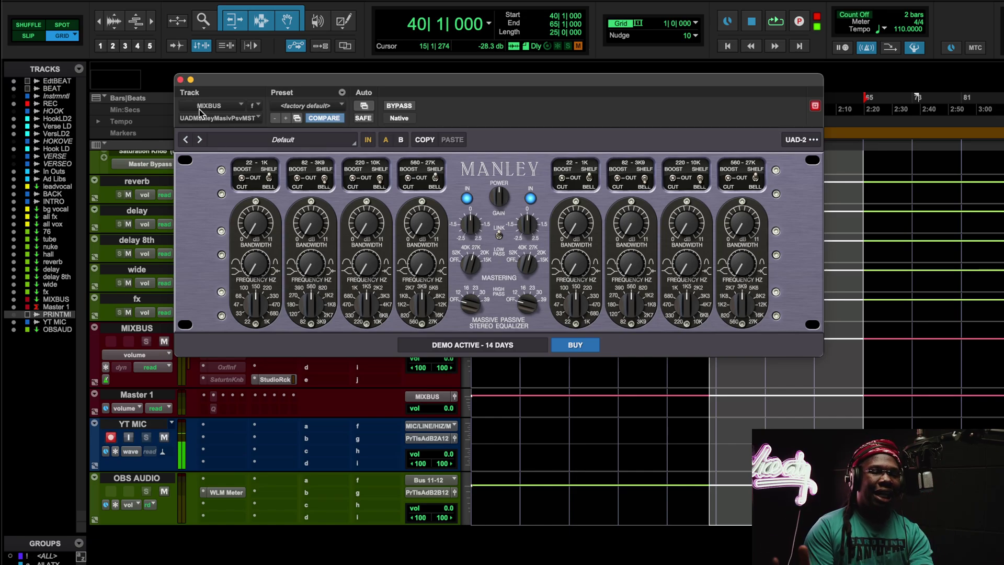
pyautogui.click(180, 80)
pyautogui.click(288, 343)
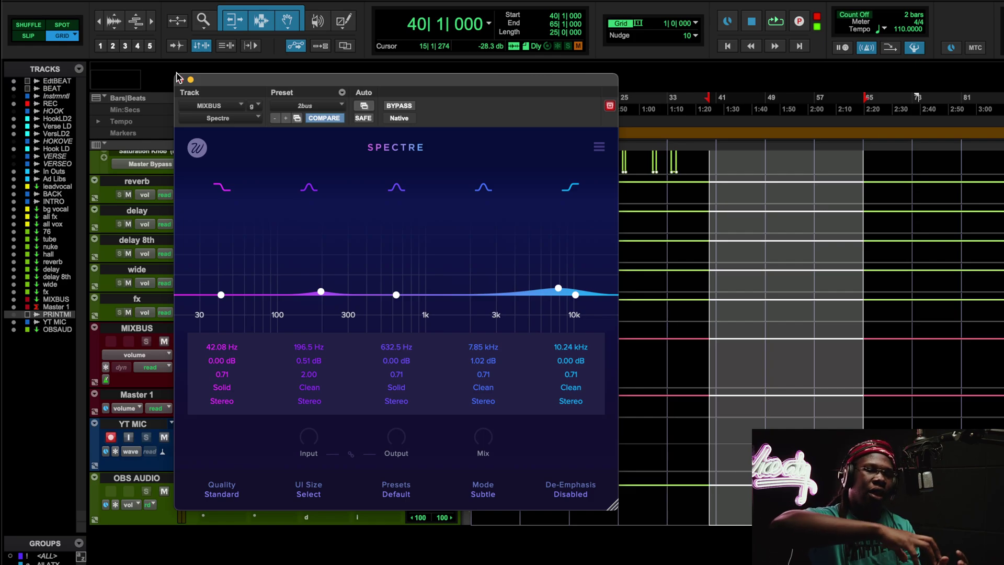
# Play the selected range and bypass both the ManleyMST and Spectre inserts on MIXBUS.
pyautogui.press('space')
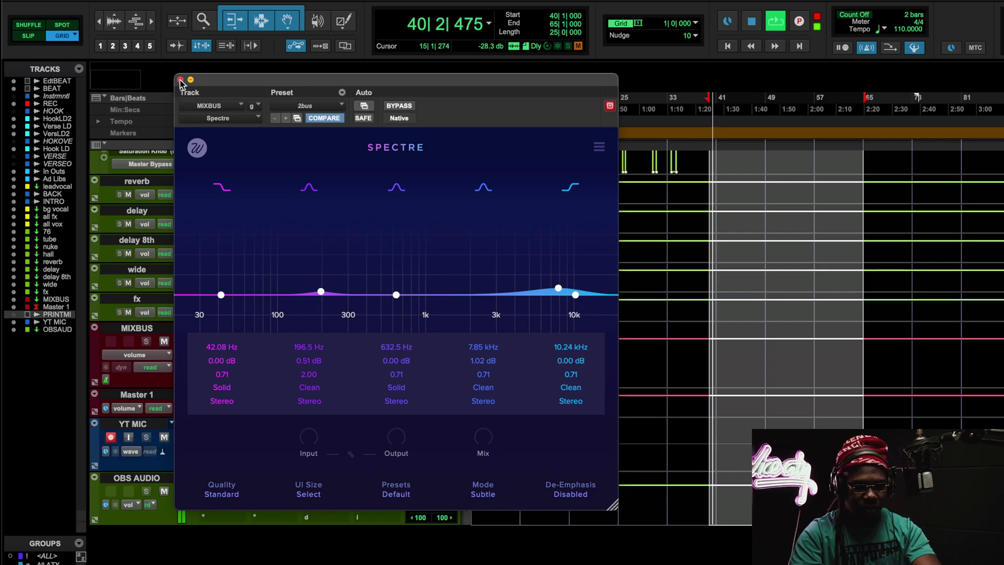
pyautogui.click(180, 79)
pyautogui.moveTo(276, 330); pyautogui.dragTo(281, 344)
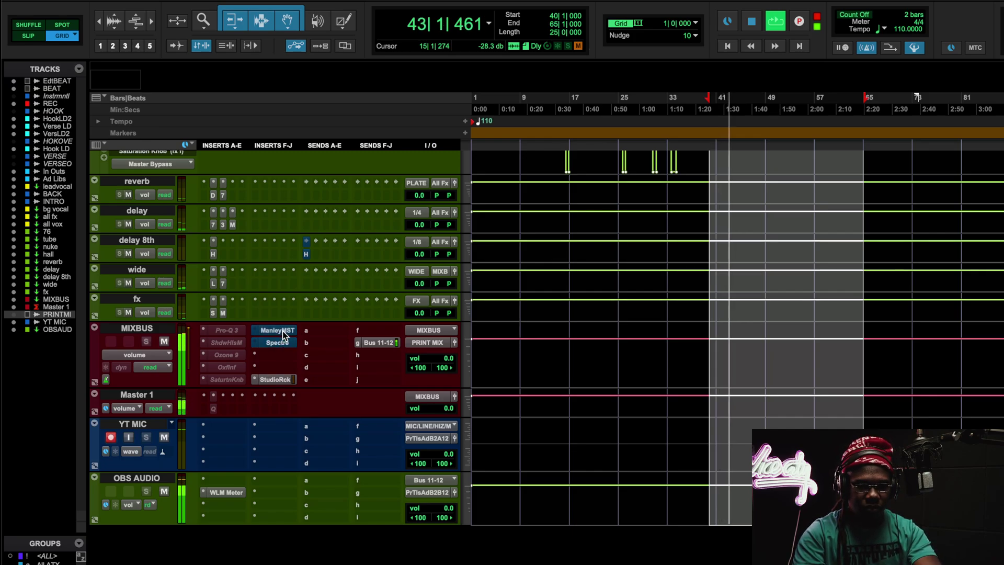
# Compare the playing mix with the Manley EQ bypassed and active twice, leave it active, and stop playback.
pyautogui.click(284, 331)
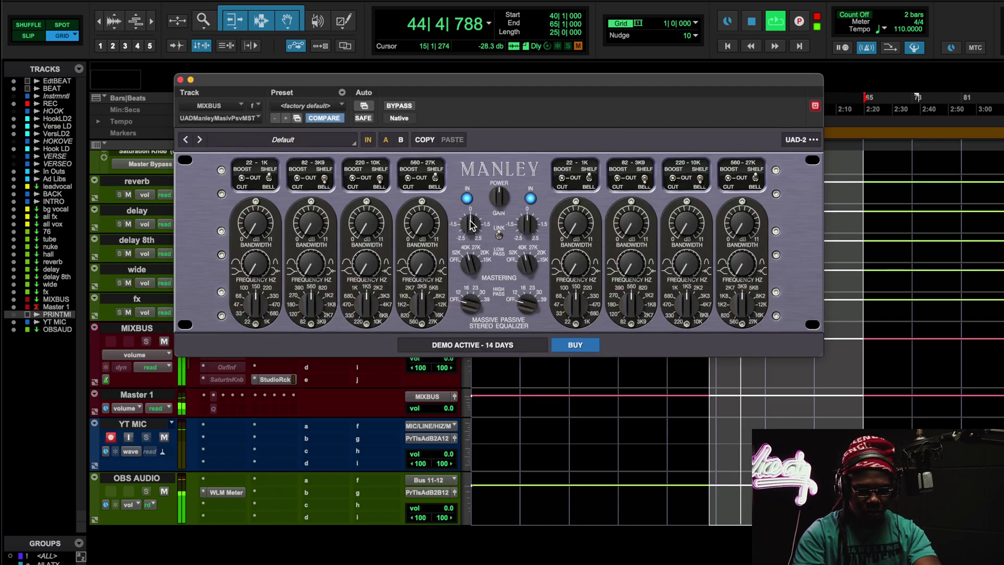
pyautogui.click(401, 105)
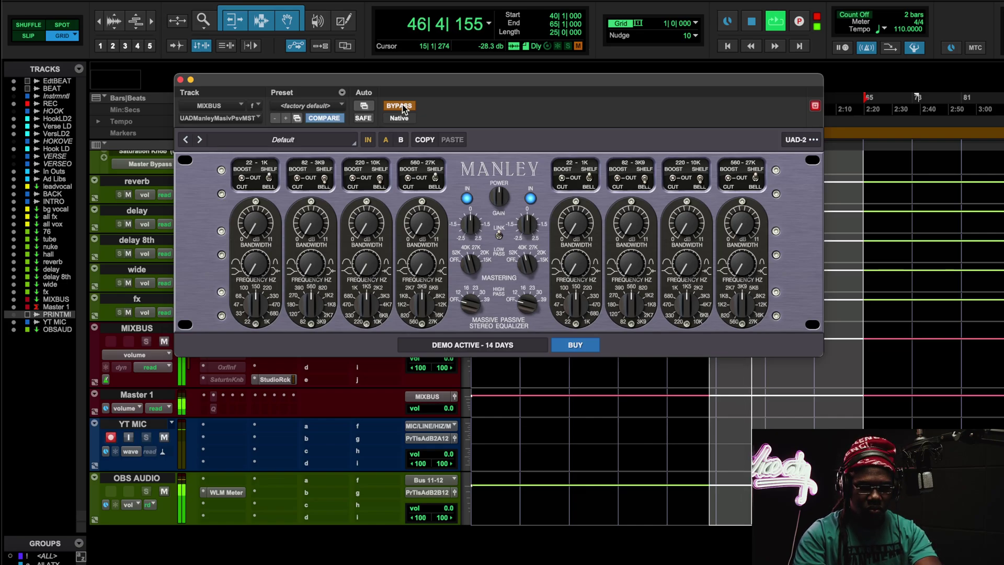
pyautogui.click(402, 107)
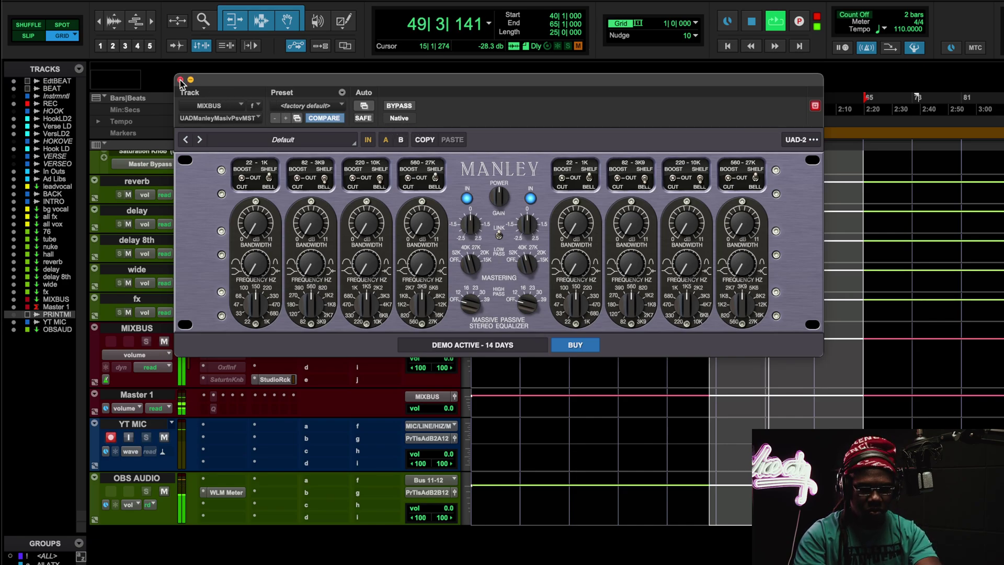
pyautogui.click(406, 106)
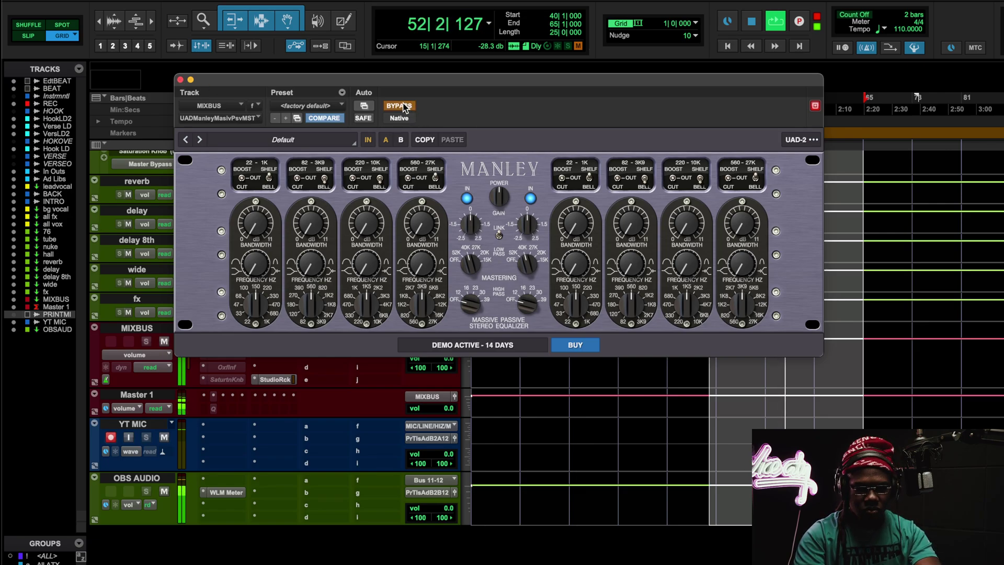
pyautogui.click(403, 107)
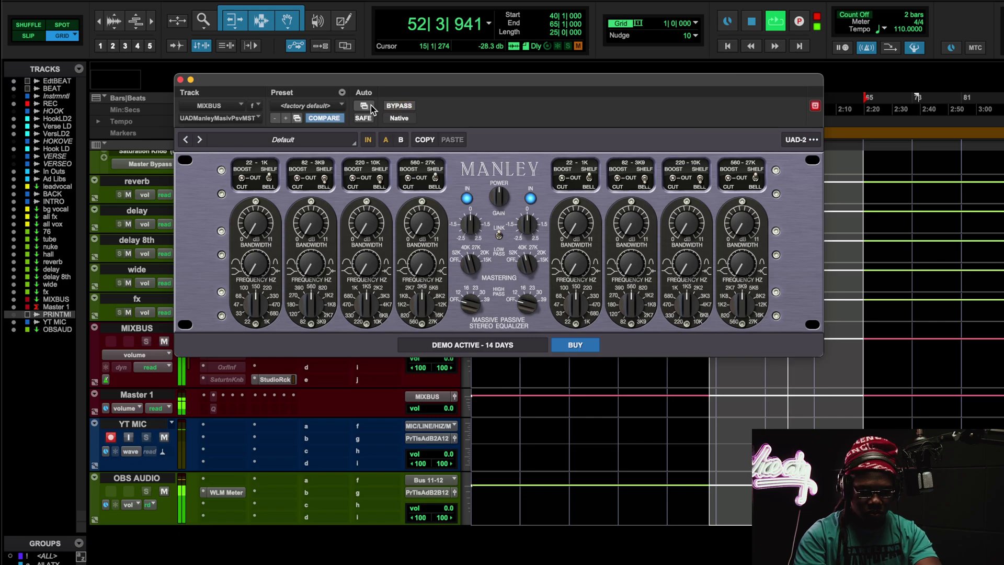
pyautogui.click(180, 79)
pyautogui.press('space')
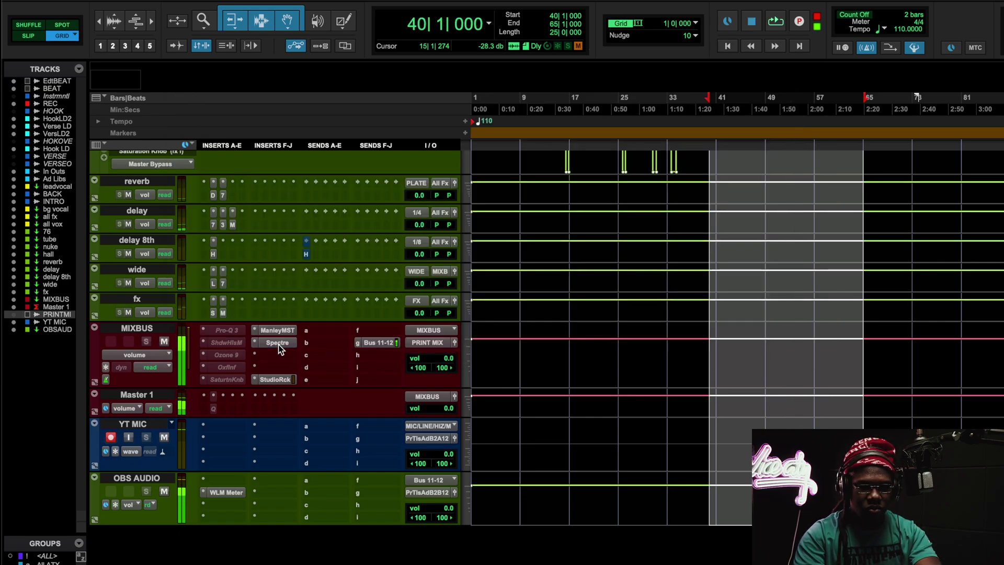
# Replay the selected range and compare the mix with ManleyMST and Spectre both bypassed and both active, finishing with both active.
pyautogui.press('space')
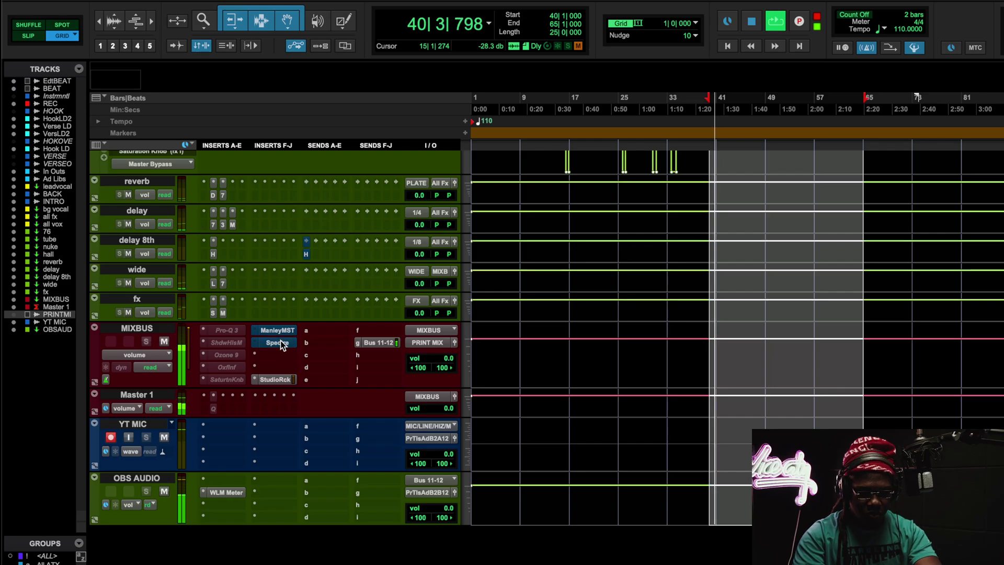
pyautogui.keyDown('super'); pyautogui.click(281, 342); pyautogui.keyUp('super')
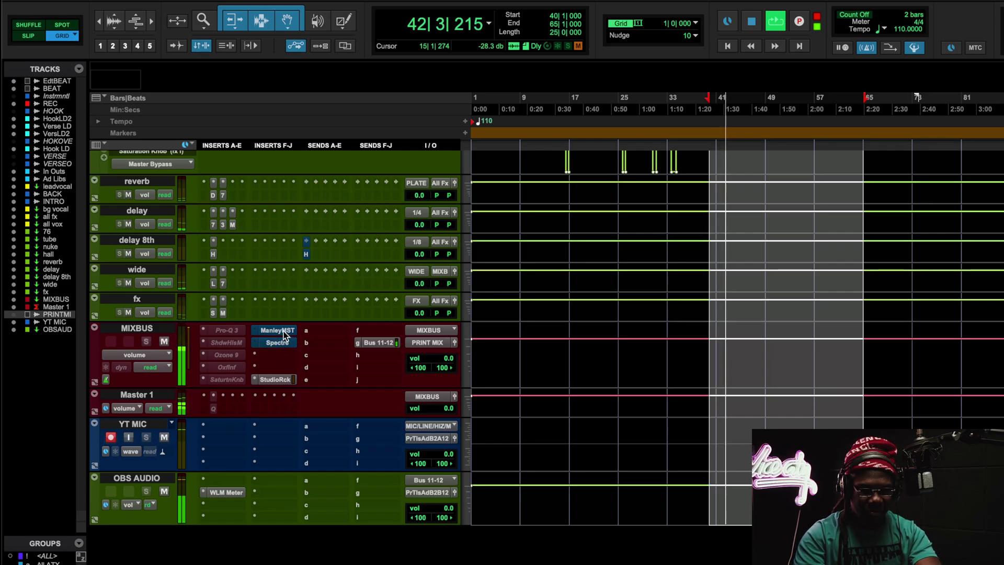
pyautogui.keyDown('super'); pyautogui.click(277, 330); pyautogui.keyUp('super')
pyautogui.keyDown('super'); pyautogui.click(280, 343); pyautogui.keyUp('super')
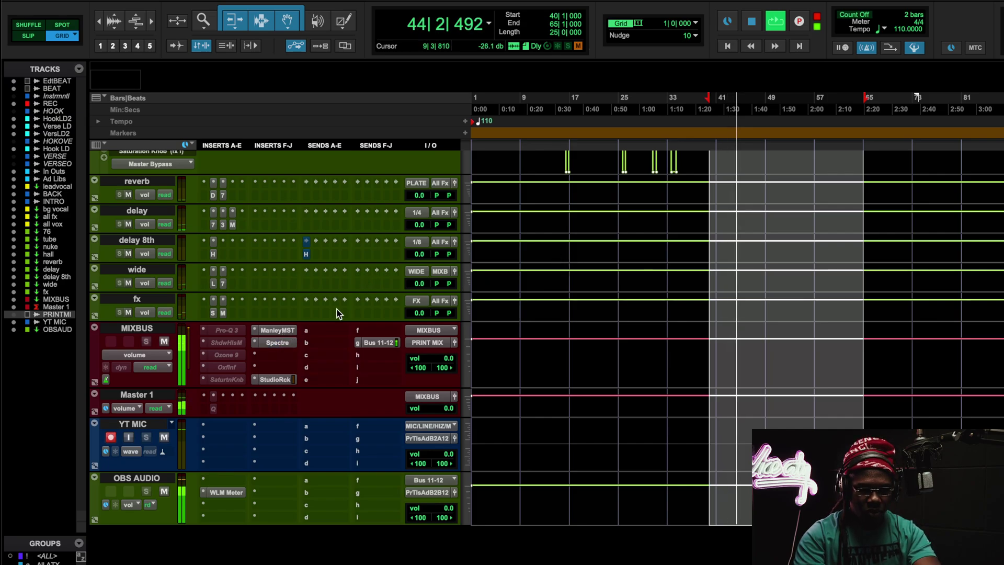
pyautogui.keyDown('super'); pyautogui.click(276, 330); pyautogui.keyUp('super')
pyautogui.keyDown('super'); pyautogui.click(281, 343); pyautogui.keyUp('super')
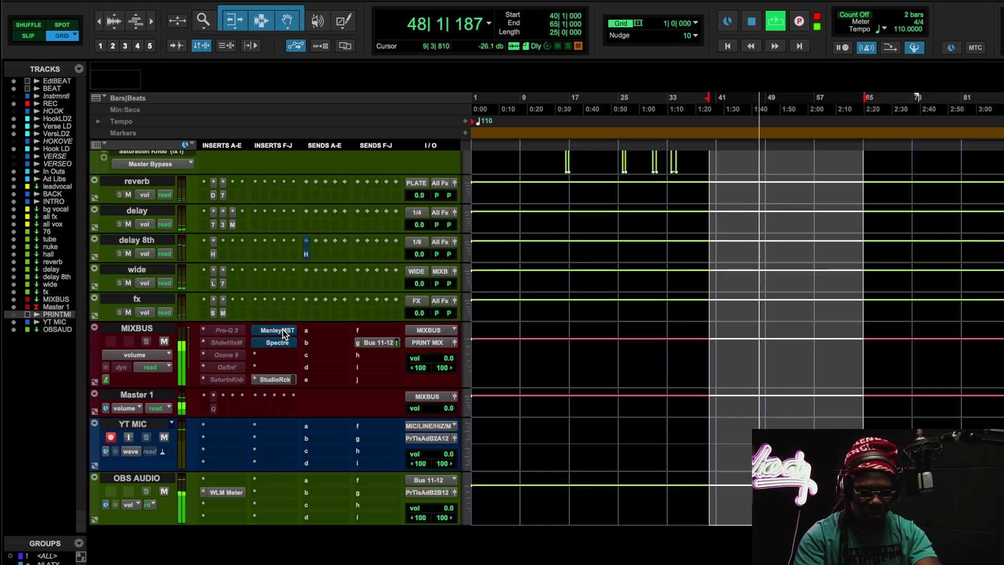
pyautogui.keyDown('super'); pyautogui.click(283, 331); pyautogui.keyUp('super')
pyautogui.keyDown('super'); pyautogui.click(281, 342); pyautogui.keyUp('super')
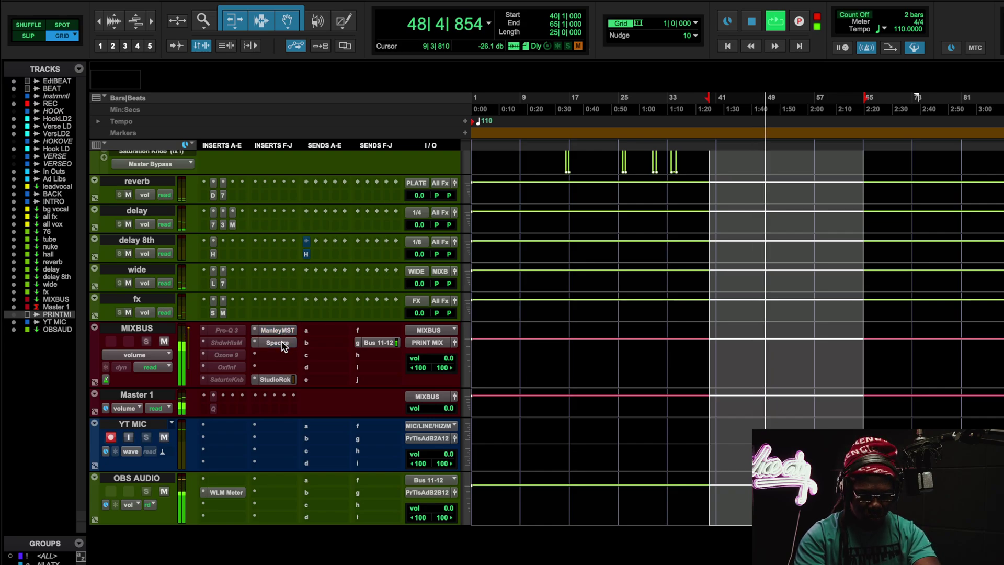
pyautogui.press('space')
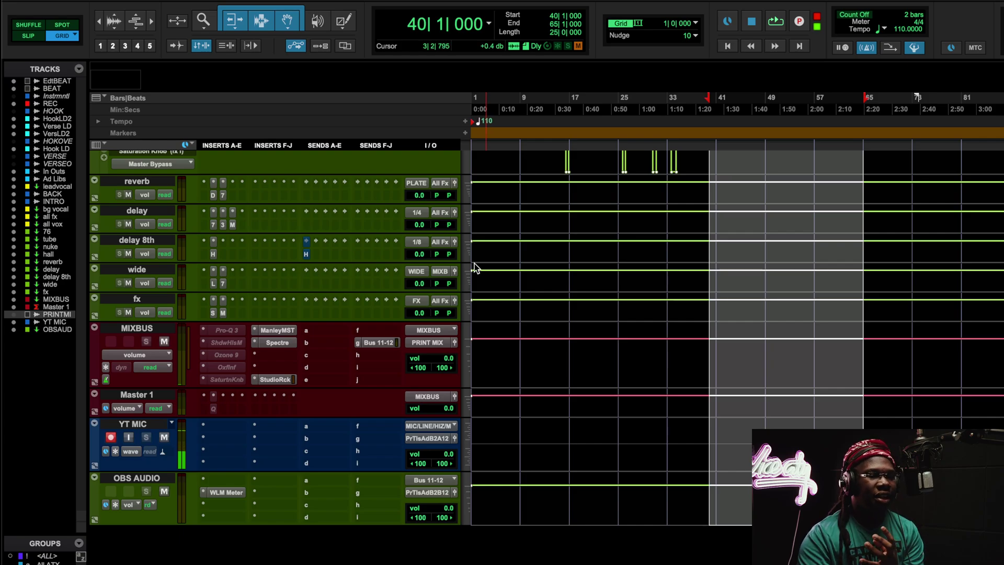
# Inspect the MetaFlanger settings on the delay track and close the plug-in.
pyautogui.scroll(6, 476, 268)
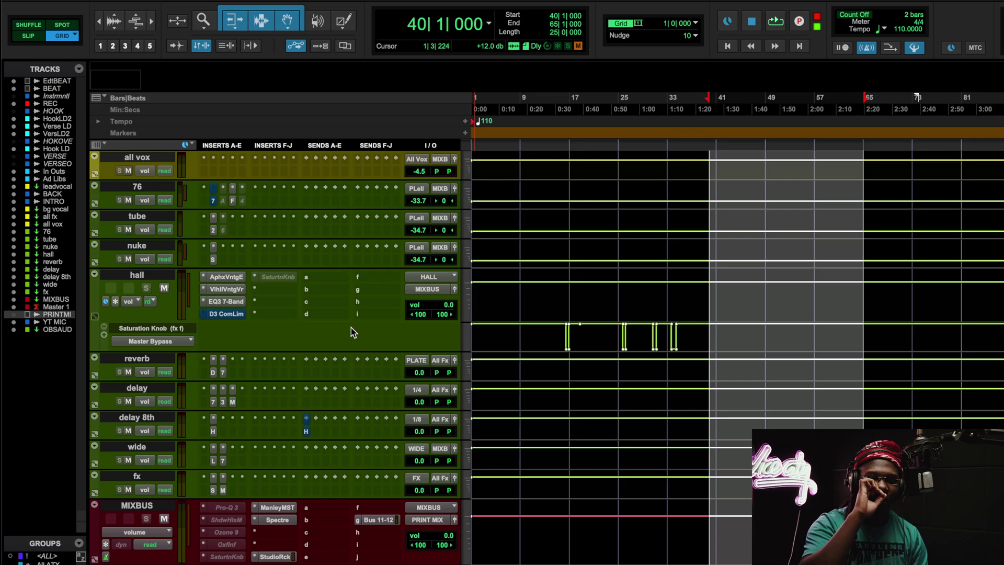
pyautogui.scroll(8, 265, 240)
pyautogui.scroll(-4, 273, 451)
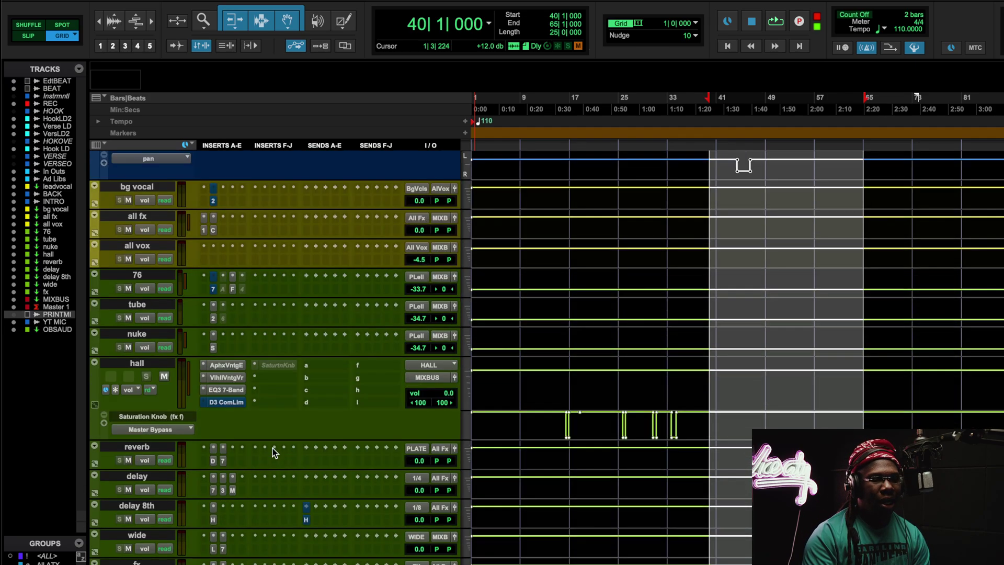
pyautogui.click(232, 490)
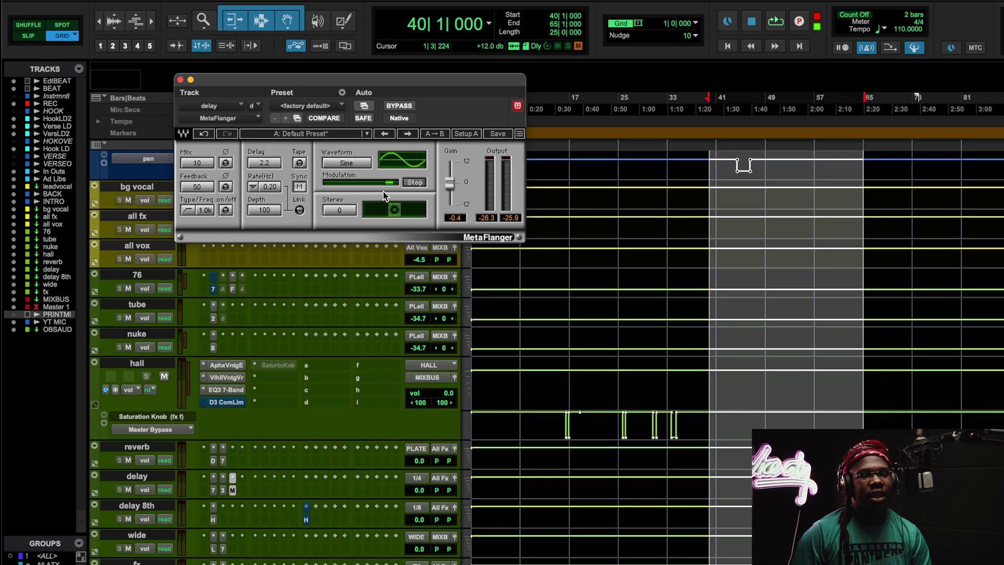
pyautogui.click(181, 80)
# Review the Manley Massive Passive settings on MIXBUS again and close the plug-in.
pyautogui.scroll(-10, 583, 407)
pyautogui.hscroll(1, 583, 407)
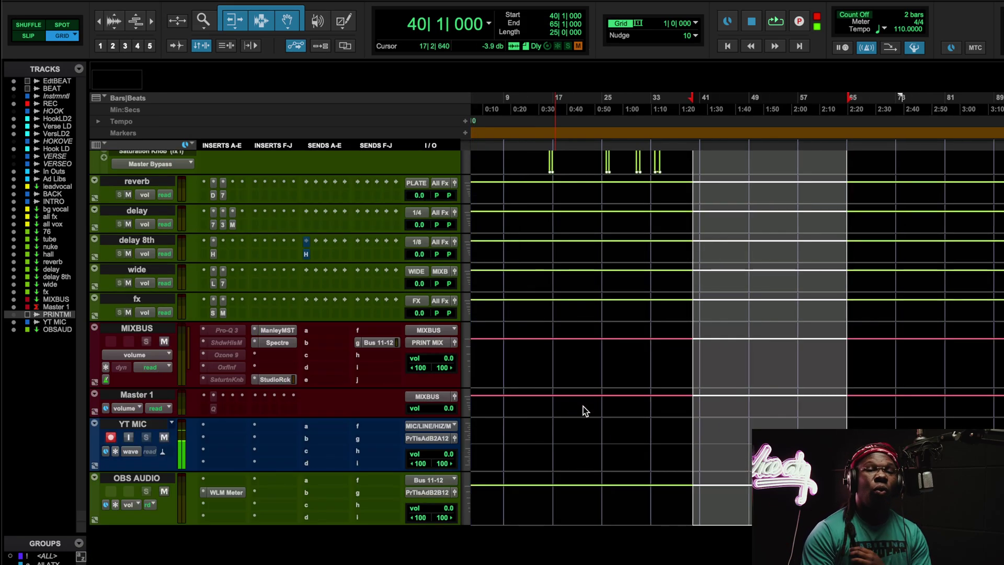
pyautogui.click(285, 331)
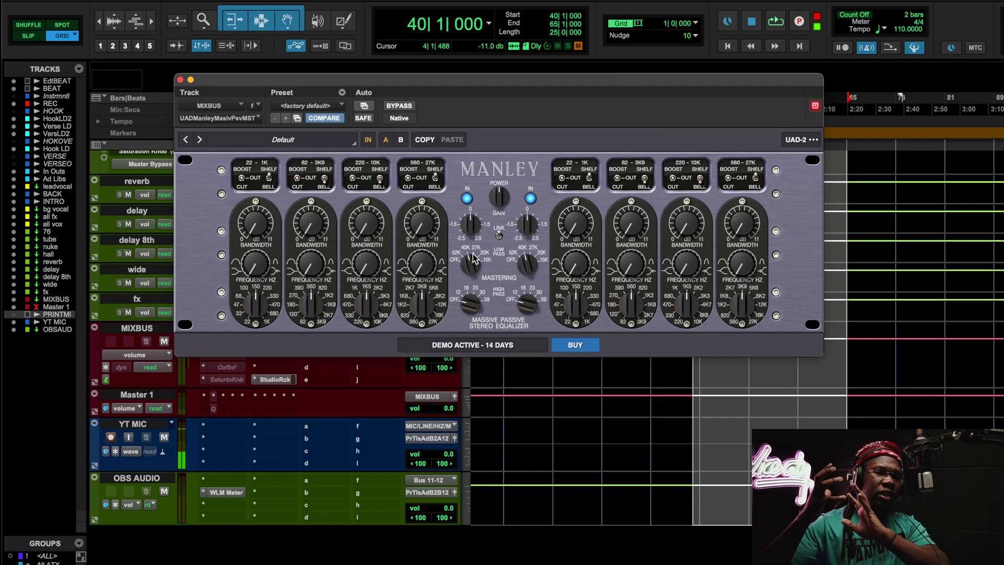
pyautogui.click(180, 79)
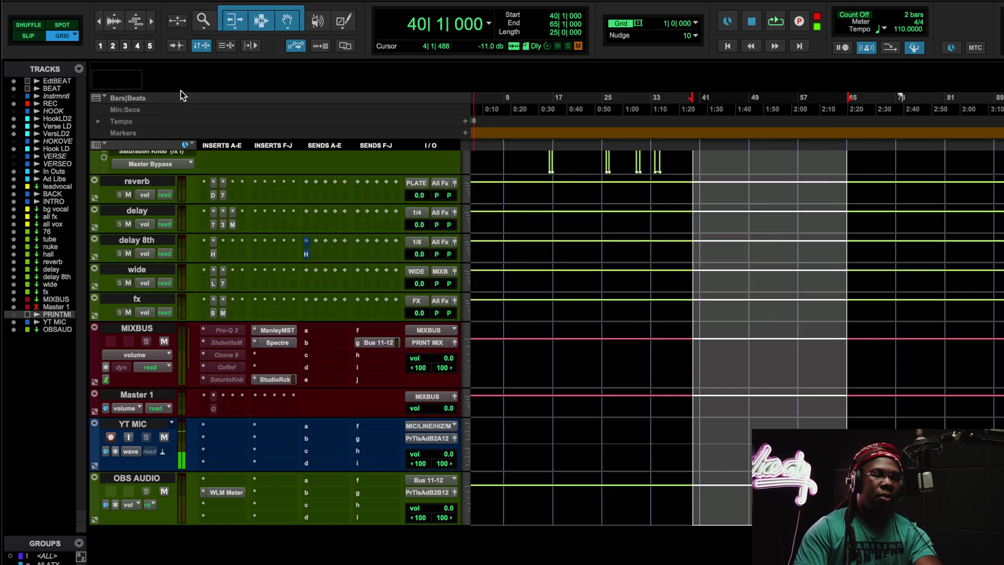
# Play the selection with ManleyMST bypassed and switch off Spectre's 7.85 kHz band, with its window moved clear of the MIXBUS inserts.
pyautogui.click(289, 344)
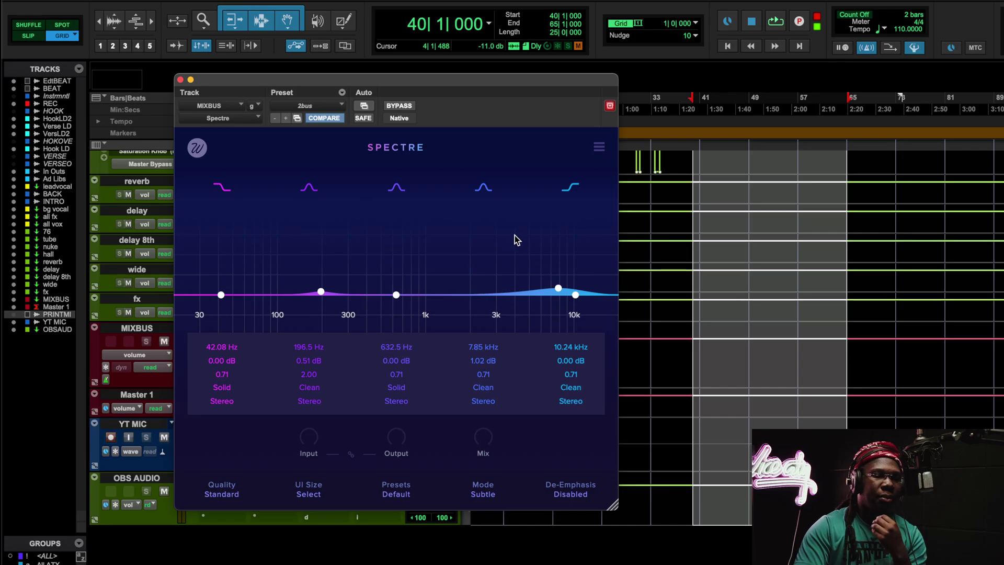
pyautogui.press('space')
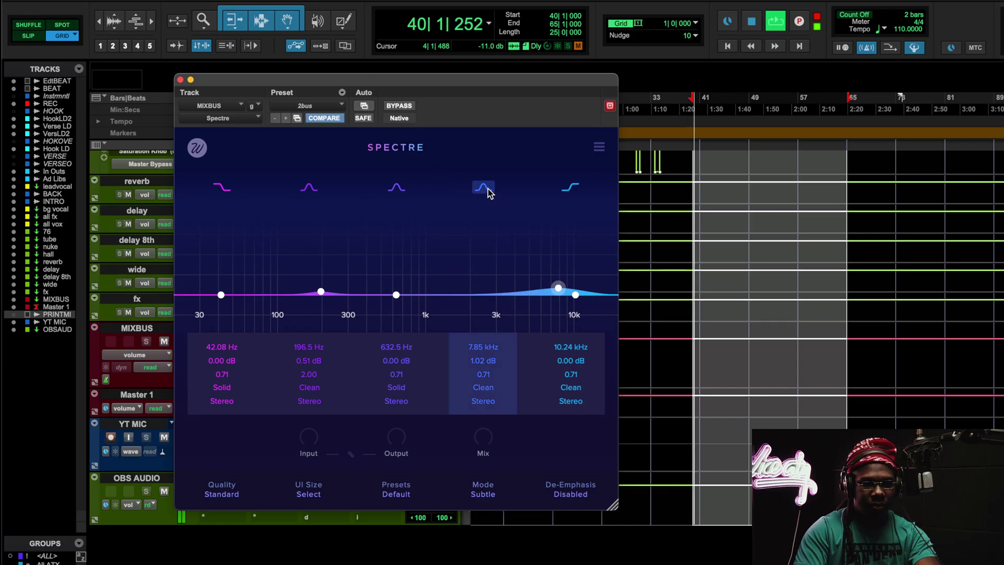
pyautogui.moveTo(435, 105); pyautogui.dragTo(722, 93)
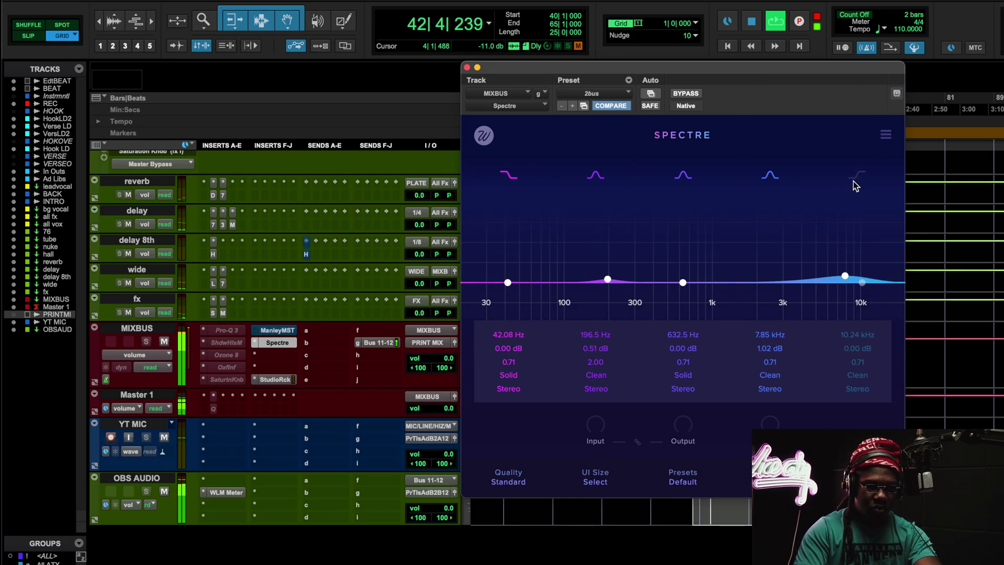
pyautogui.click(772, 177)
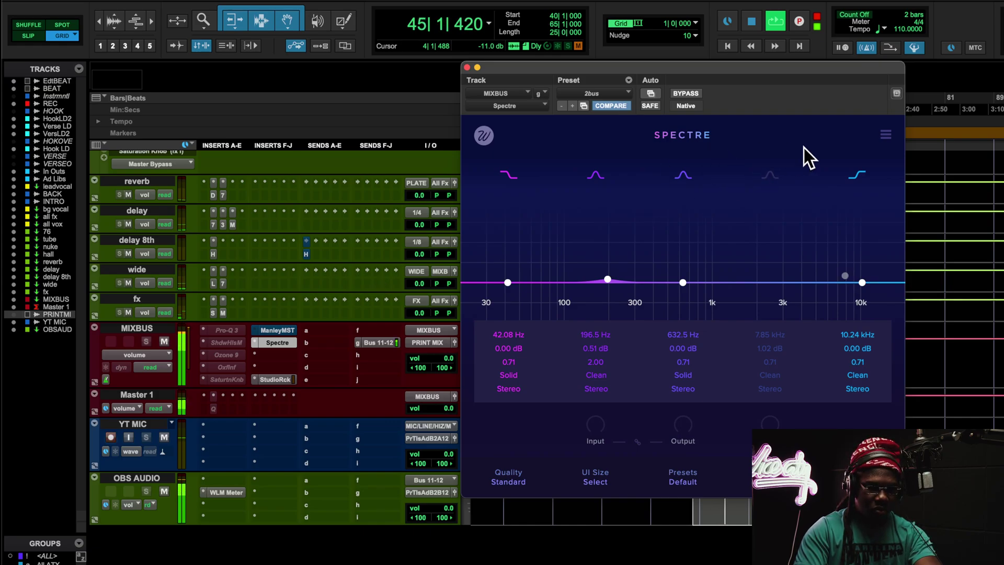
# Compare the playing mix with ManleyMST and Spectre's 7.85 kHz band both off and both on, finish with both on, stop playback and close Spectre.
pyautogui.click(771, 176)
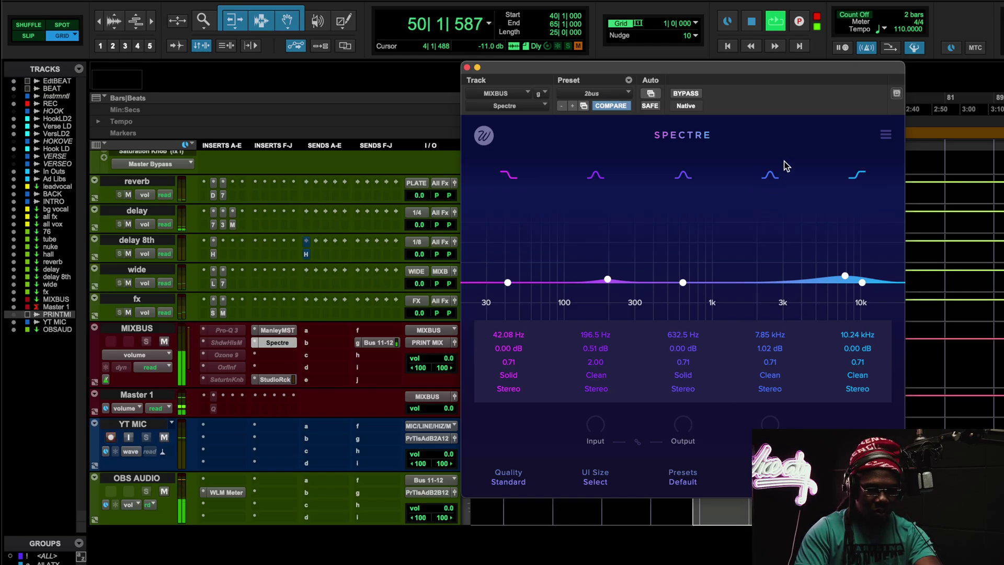
pyautogui.click(770, 176)
pyautogui.click(282, 332)
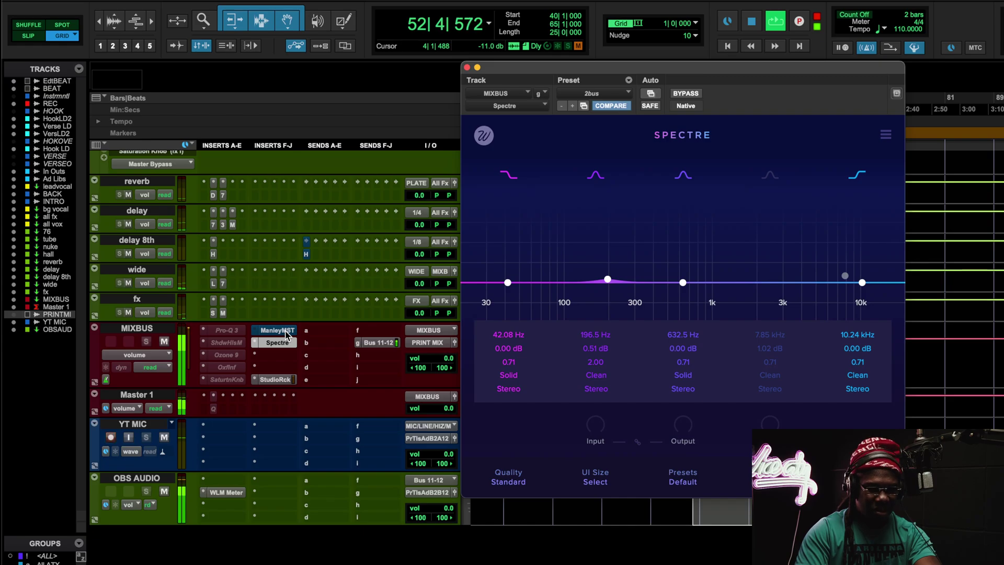
pyautogui.click(768, 182)
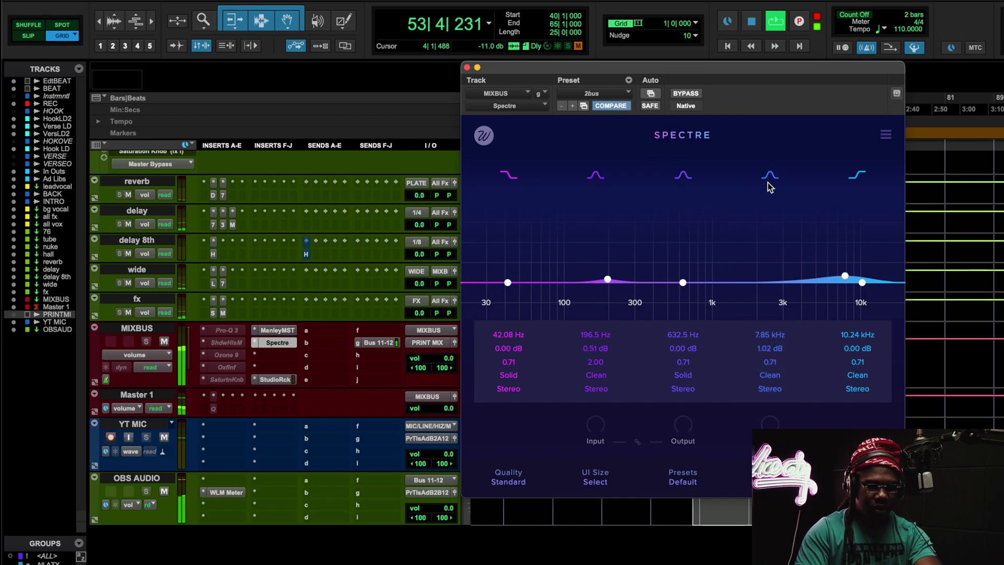
pyautogui.press('space')
pyautogui.click(468, 68)
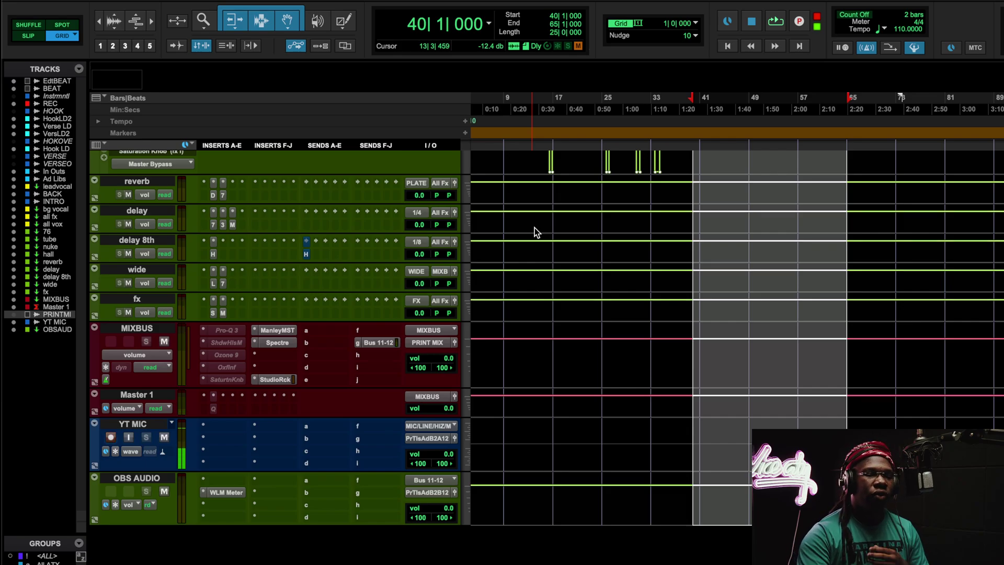
# Open the SSLChannel plug-in on the lead vocal track, move its window clear of the timeline and review its filter and EQ settings.
pyautogui.scroll(4, 608, 247)
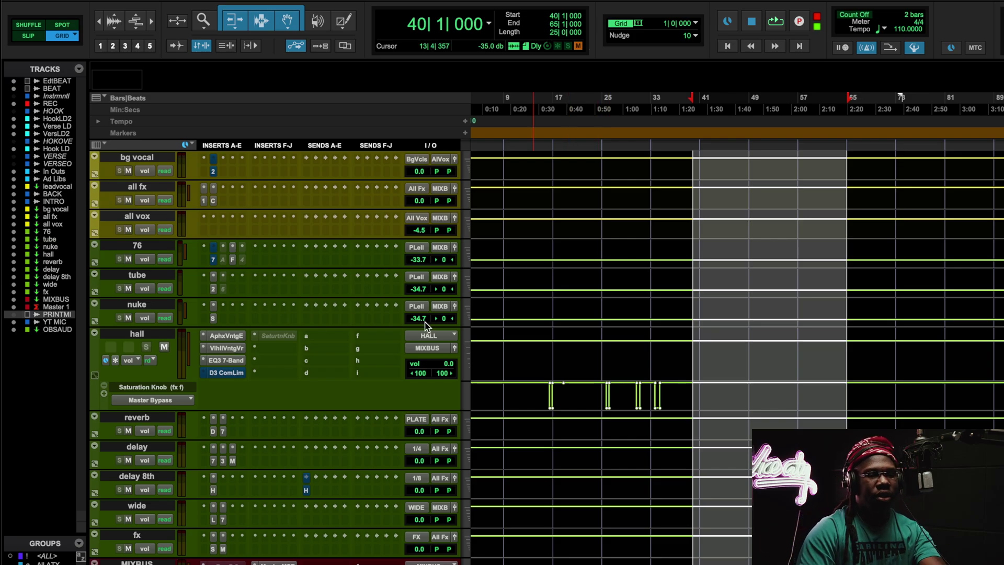
pyautogui.scroll(5, 426, 326)
pyautogui.scroll(1, 426, 326)
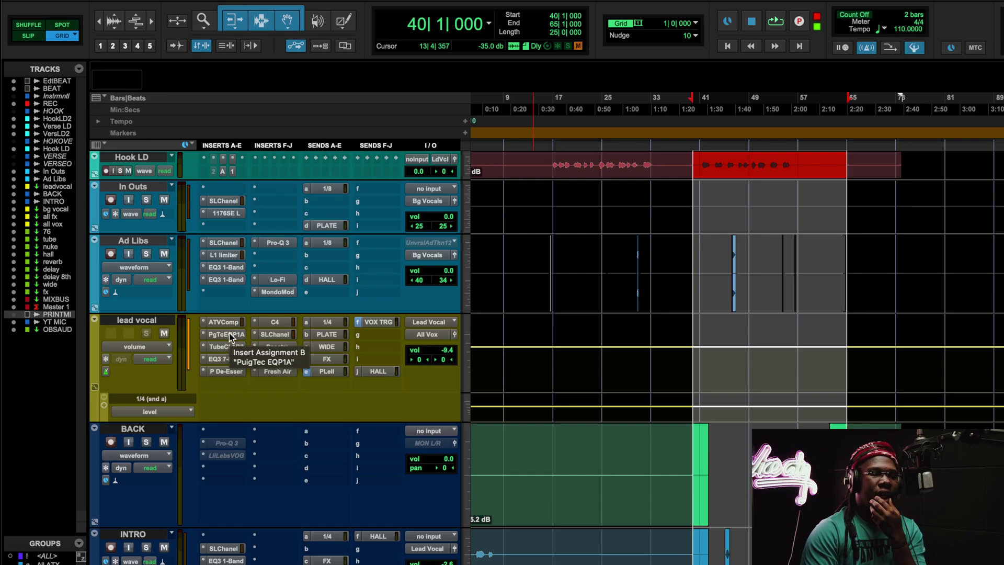
pyautogui.click(282, 334)
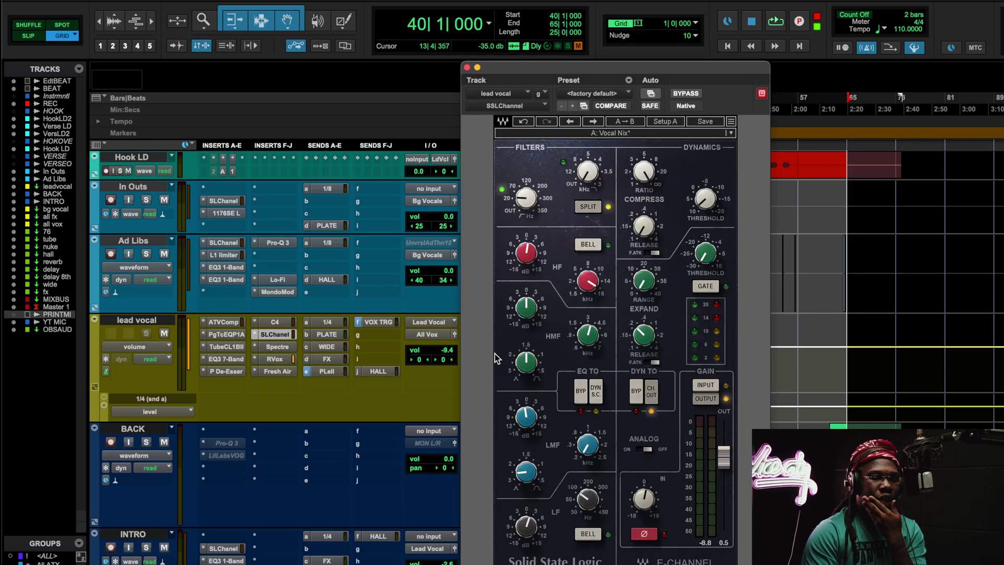
pyautogui.moveTo(629, 65); pyautogui.dragTo(324, 34)
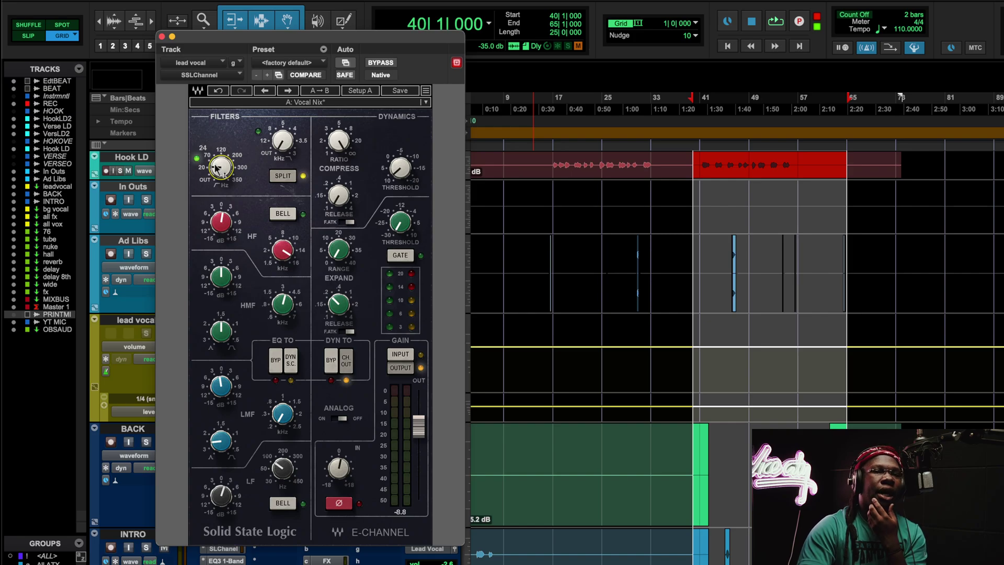
pyautogui.click(221, 496)
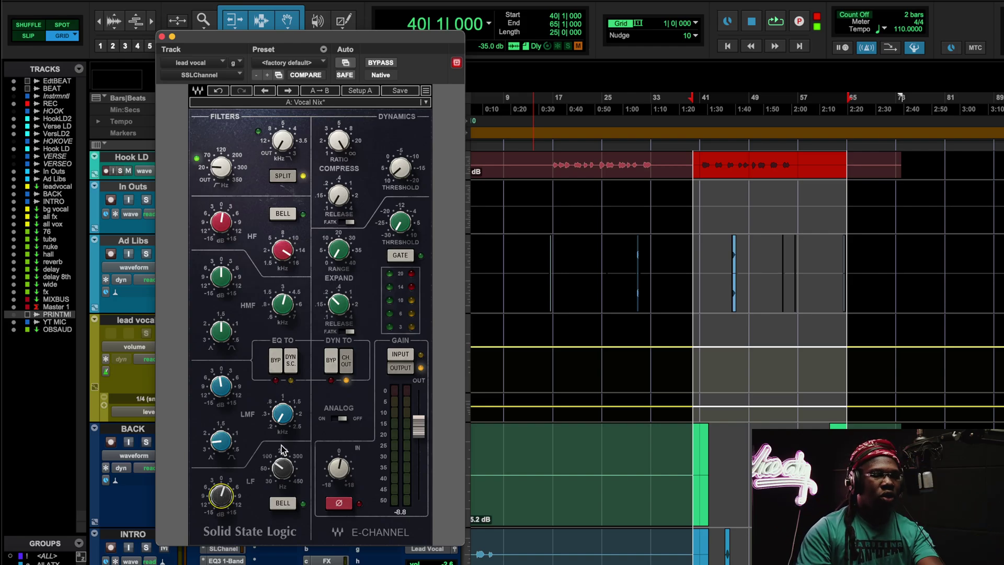
pyautogui.click(274, 361)
# Play the selection while adjusting SSLChannel's LMF gain, setting the high-pass filter to OUT and resetting the LF gain to 0.0.
pyautogui.press('space')
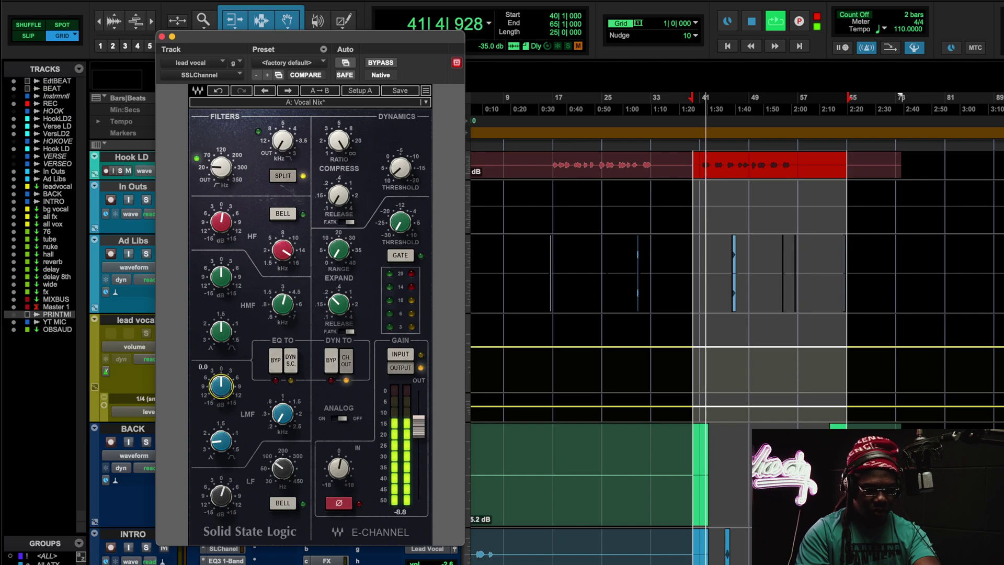
pyautogui.moveTo(220, 386); pyautogui.dragTo(221, 388)
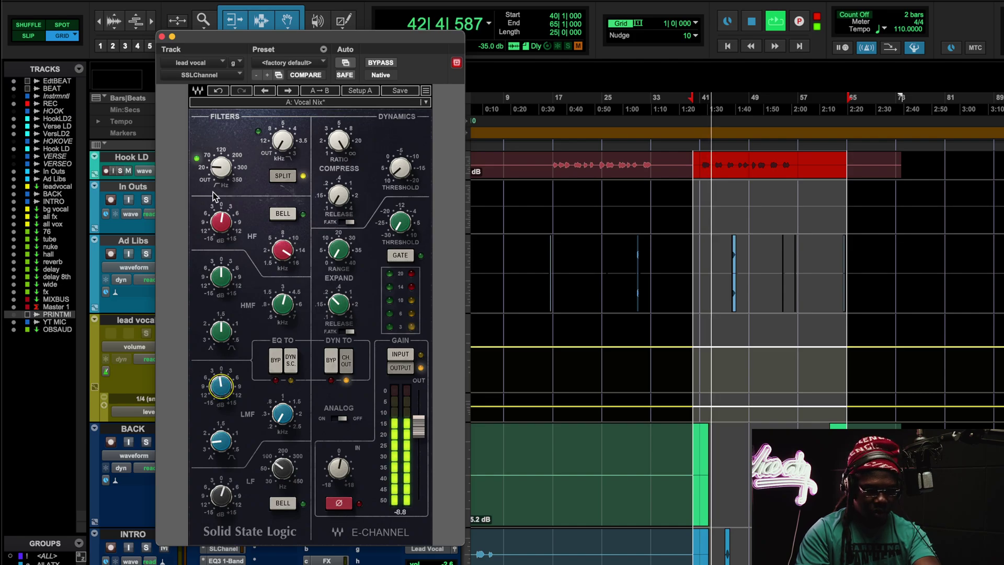
pyautogui.click(221, 167)
pyautogui.click(229, 505)
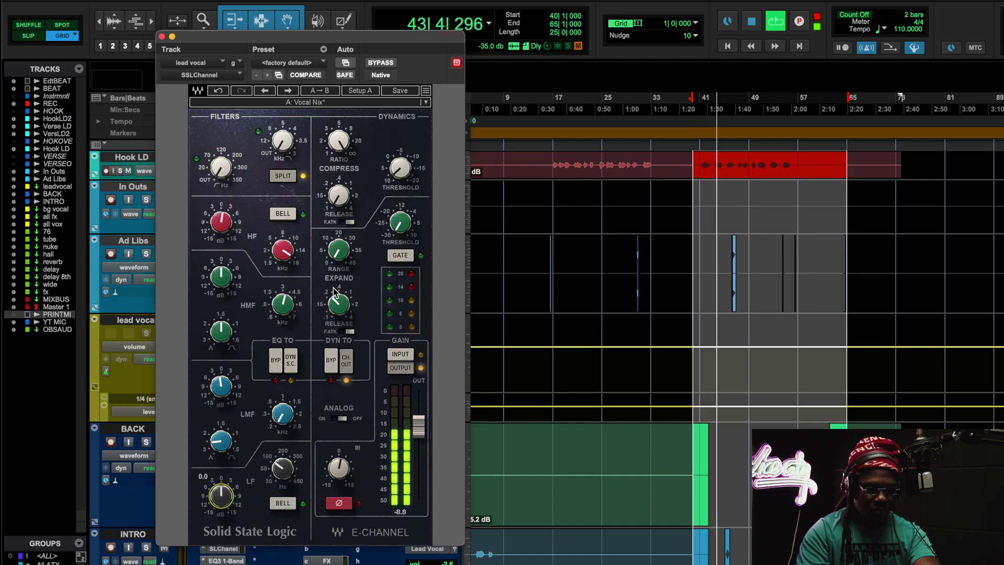
# Undo the last SSLChannel change, stop playback and close the plug-in.
pyautogui.click(219, 92)
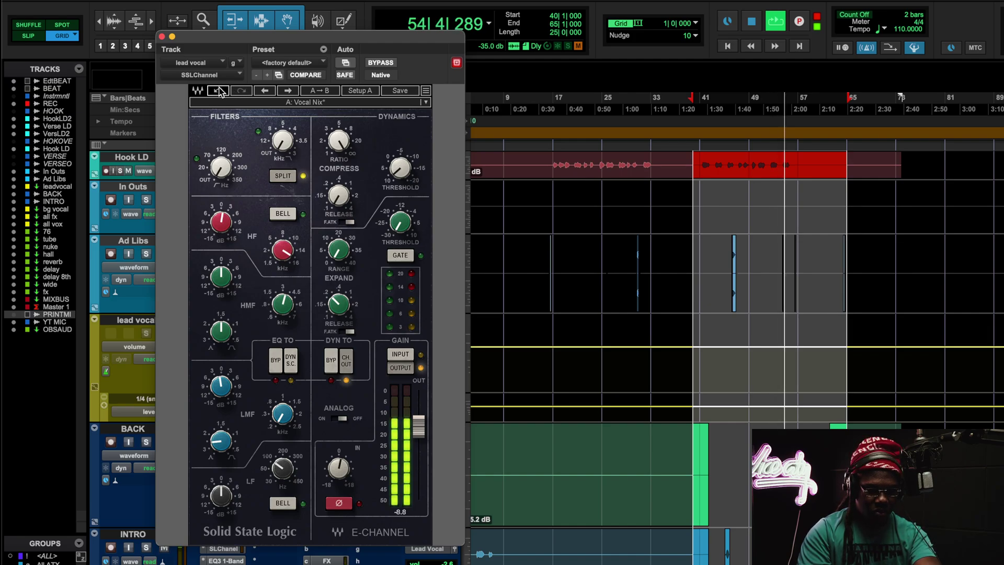
pyautogui.press('space')
pyautogui.click(161, 36)
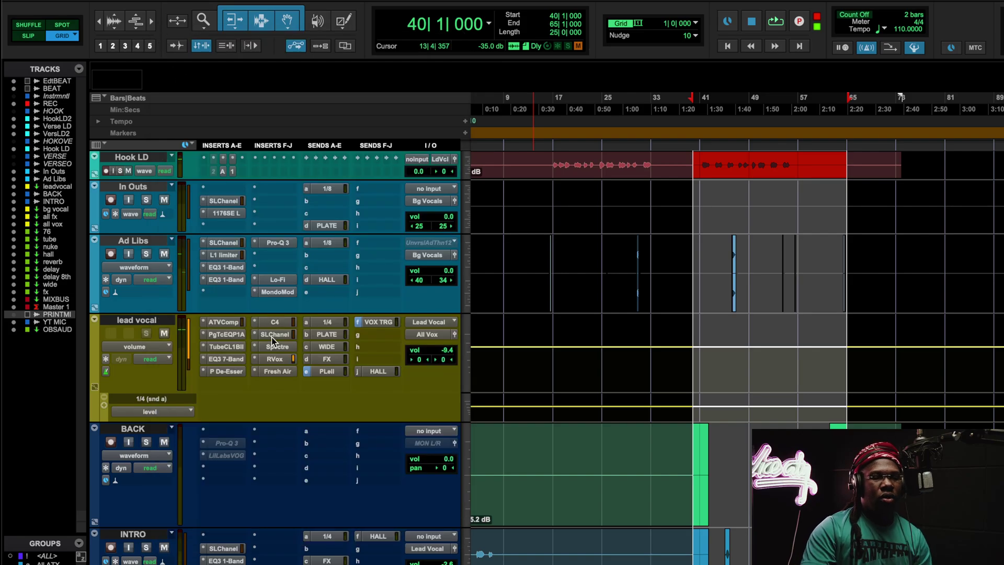
# Insert FabFilter Pro-Q 3 on the BACK track and add a low cut just above 20 Hz and a 72.774 Hz bell at +3.92 dB.
pyautogui.click(226, 468)
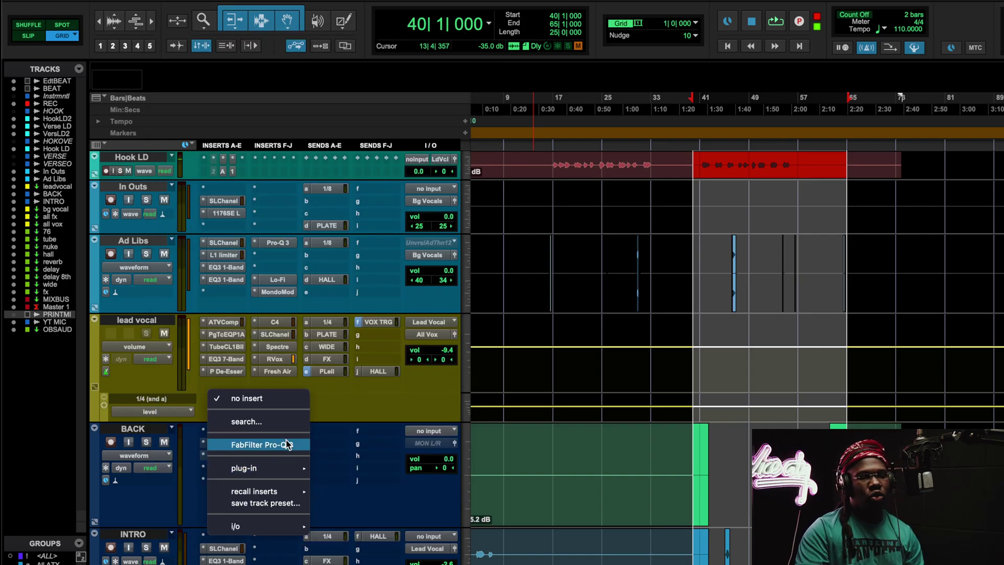
pyautogui.click(287, 444)
pyautogui.moveTo(178, 214); pyautogui.dragTo(217, 206)
pyautogui.moveTo(289, 213); pyautogui.dragTo(287, 187)
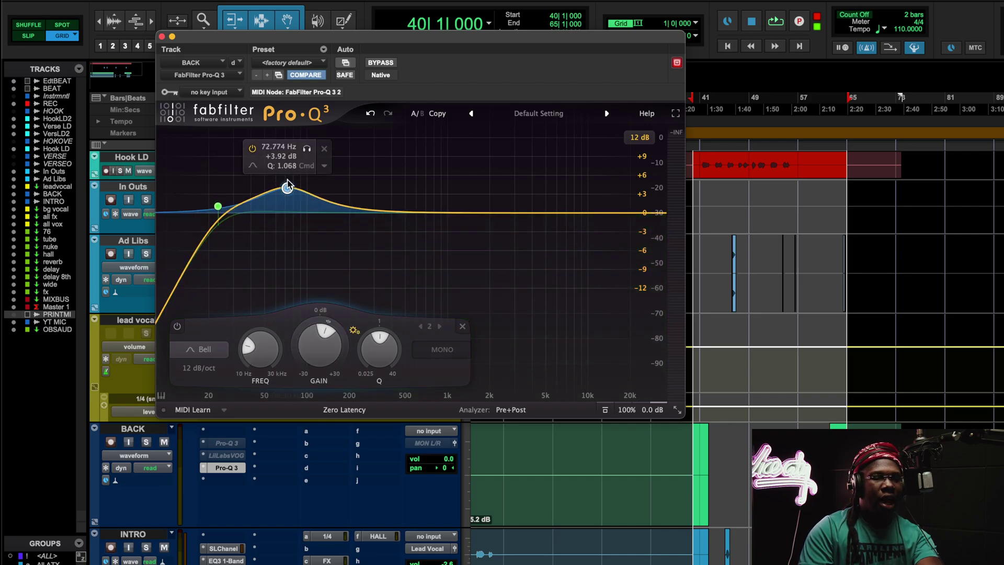
# Try the bell band as a low cut, make it a low shelf at 129.63 Hz and +4.17 dB, and close Pro-Q 3.
pyautogui.click(253, 165)
pyautogui.click(286, 187)
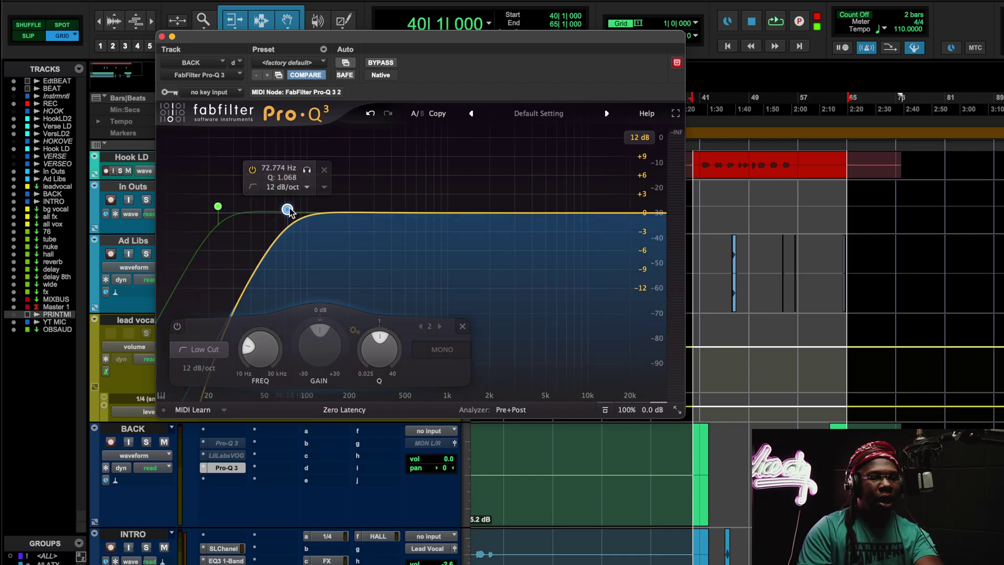
pyautogui.click(253, 188)
pyautogui.click(269, 202)
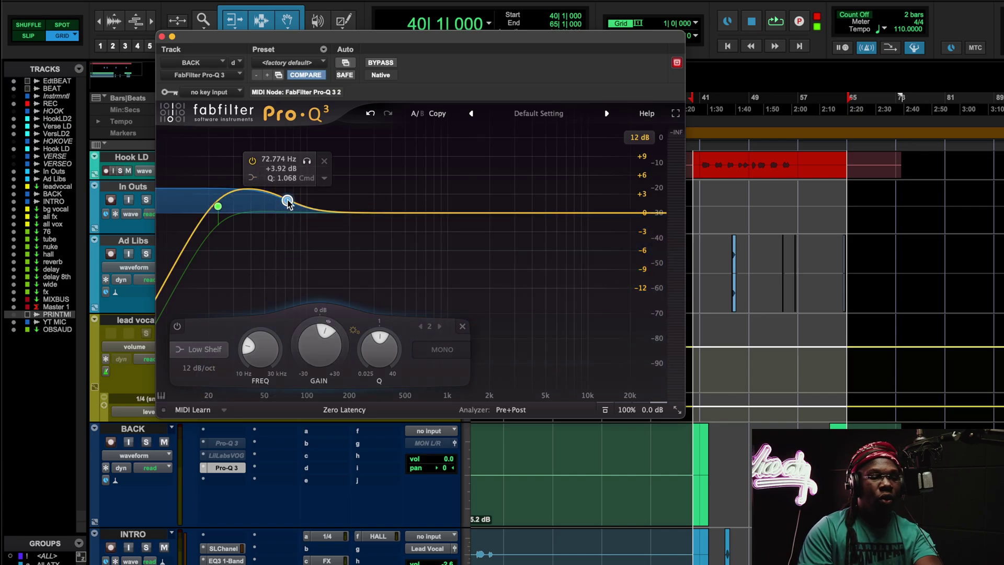
pyautogui.moveTo(287, 201); pyautogui.dragTo(323, 199)
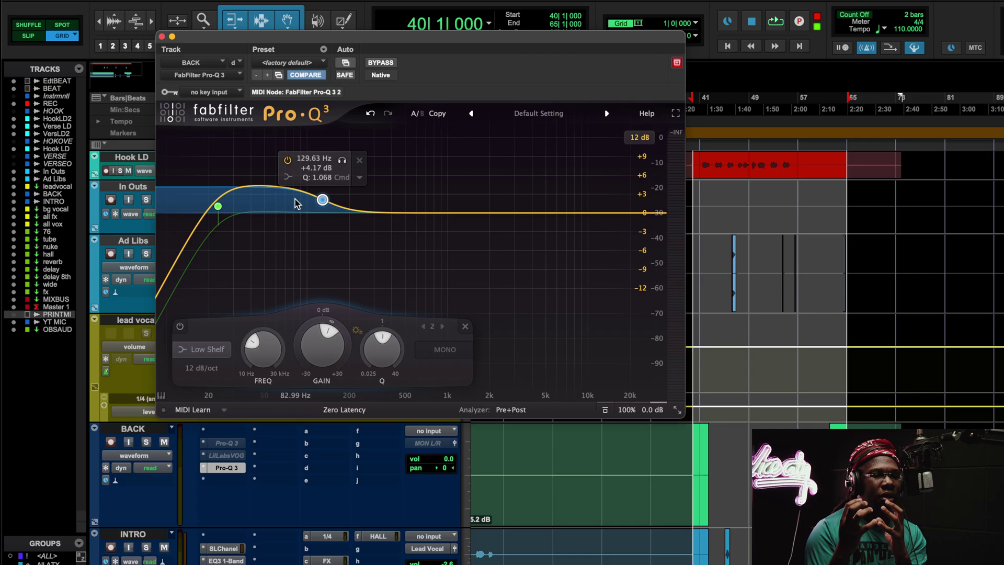
pyautogui.click(162, 36)
# Activate the inactive UAD Little Labs VOG on the BACK track, view its controls and close the plug-in.
pyautogui.click(233, 456)
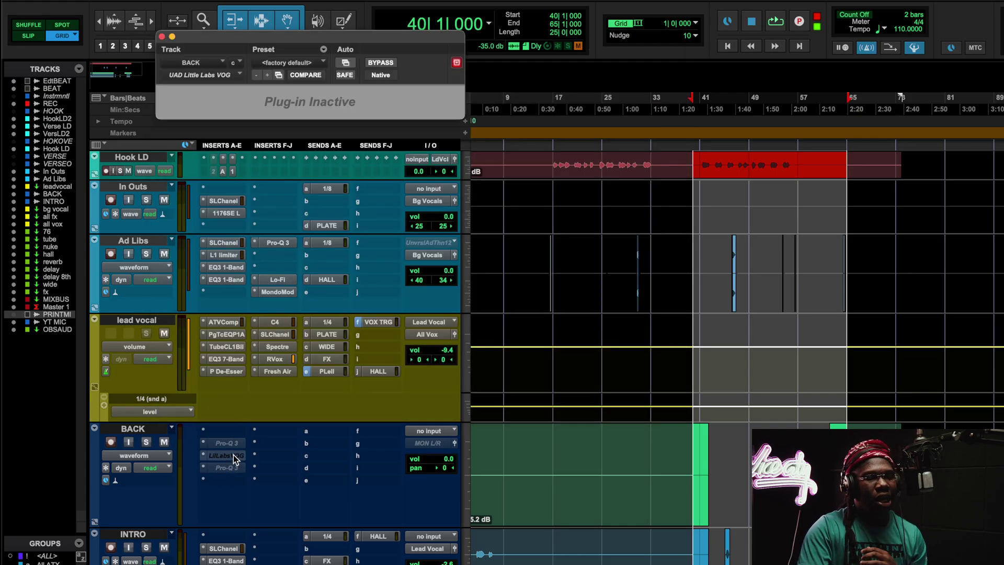
pyautogui.keyDown('ctrl'); pyautogui.keyDown('super'); pyautogui.click(233, 455); pyautogui.keyUp('super'); pyautogui.keyUp('ctrl')
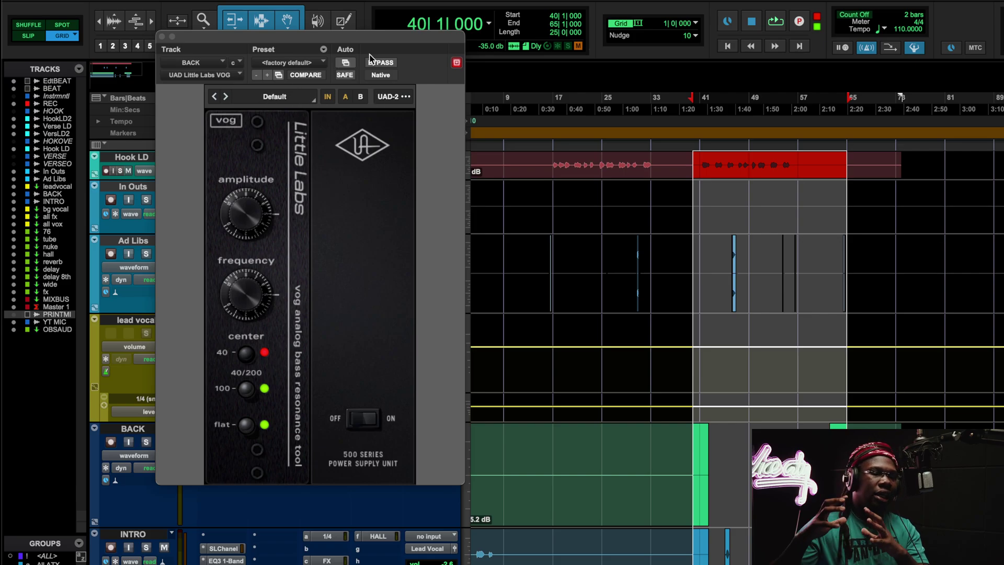
pyautogui.click(163, 36)
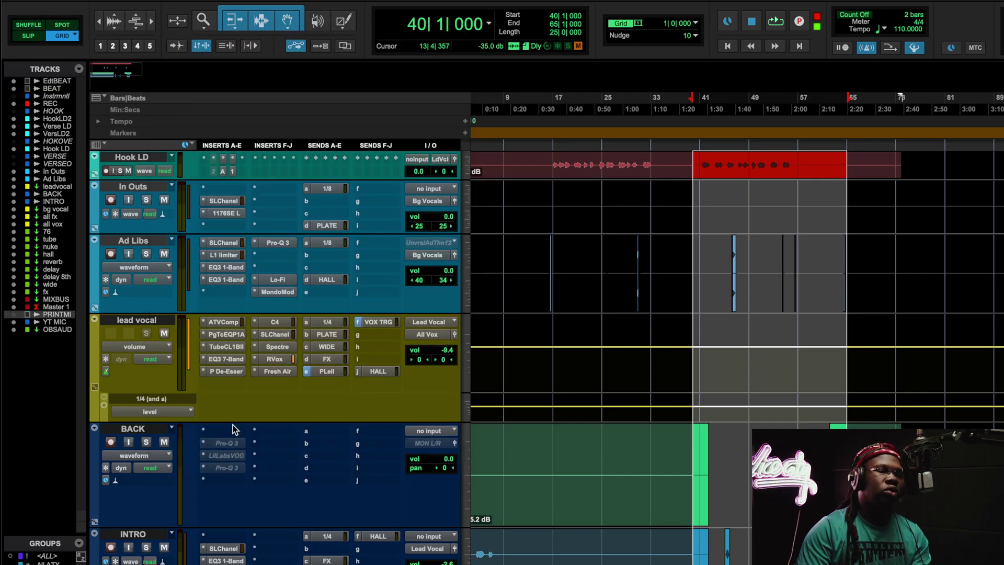
# Open PuigTec EQP1A and EQ3 7-Band from the lead vocal track together, keeping both windows open and arranging them one above the other.
pyautogui.click(244, 334)
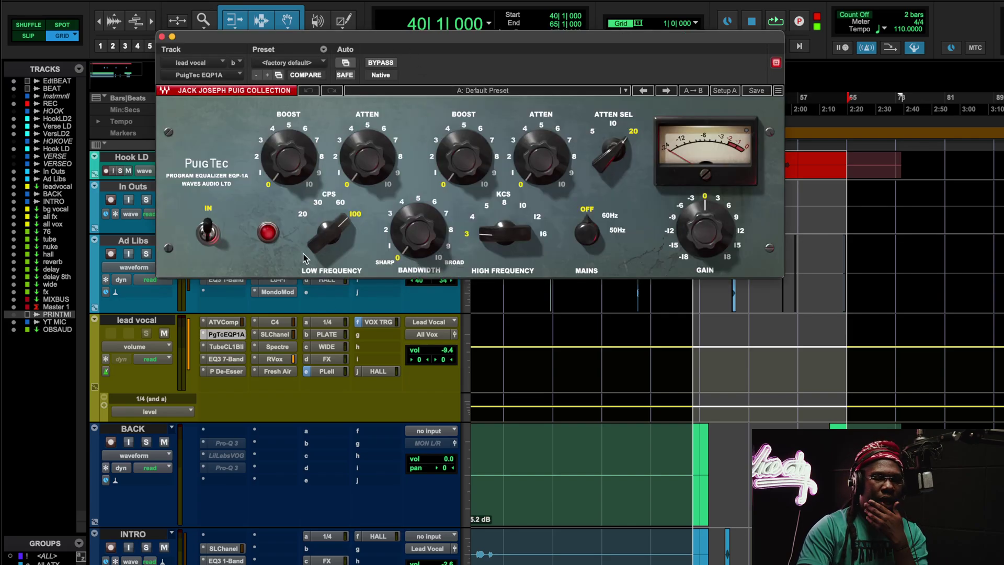
pyautogui.click(776, 63)
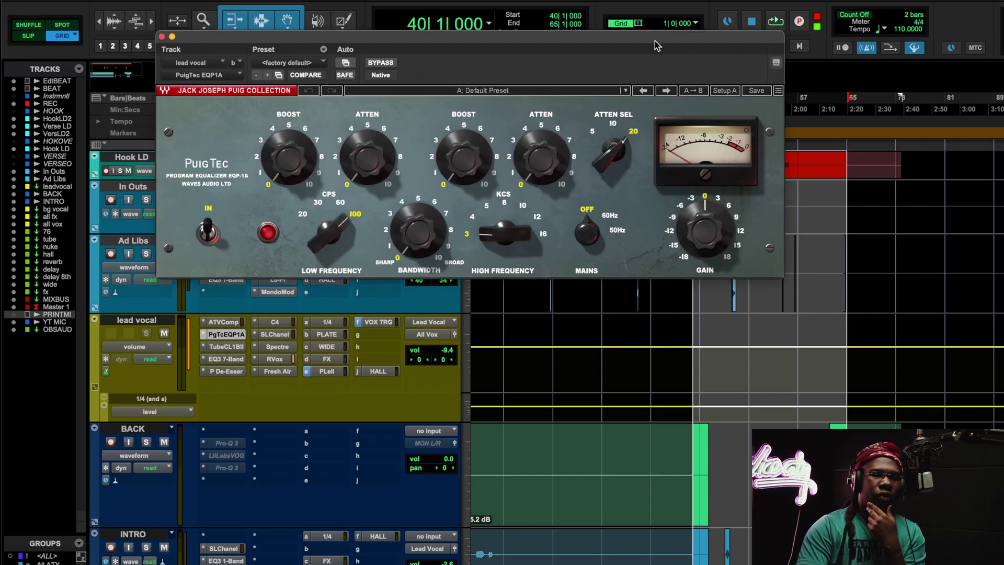
pyautogui.moveTo(657, 46); pyautogui.dragTo(569, 22)
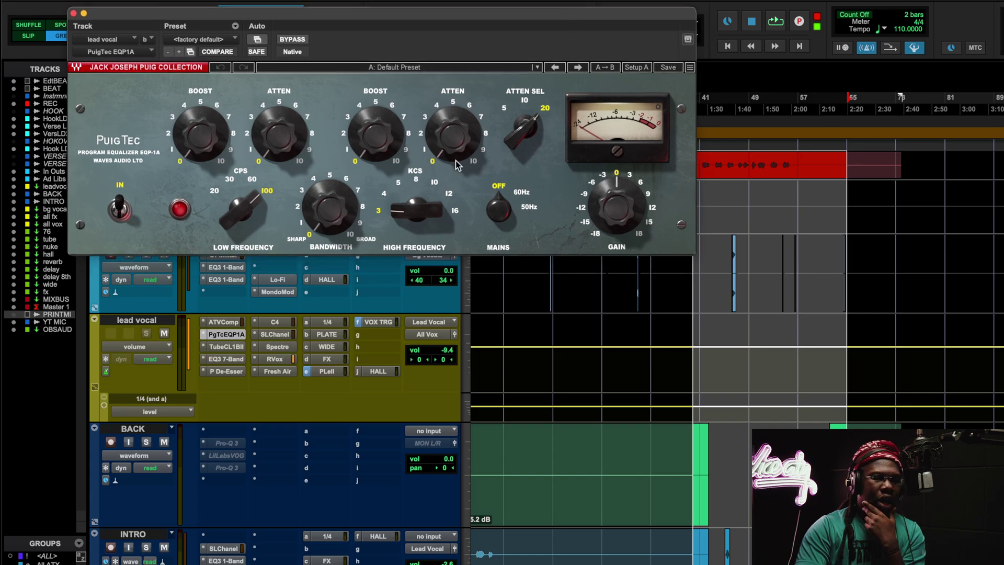
pyautogui.click(236, 355)
pyautogui.moveTo(375, 40); pyautogui.dragTo(343, 264)
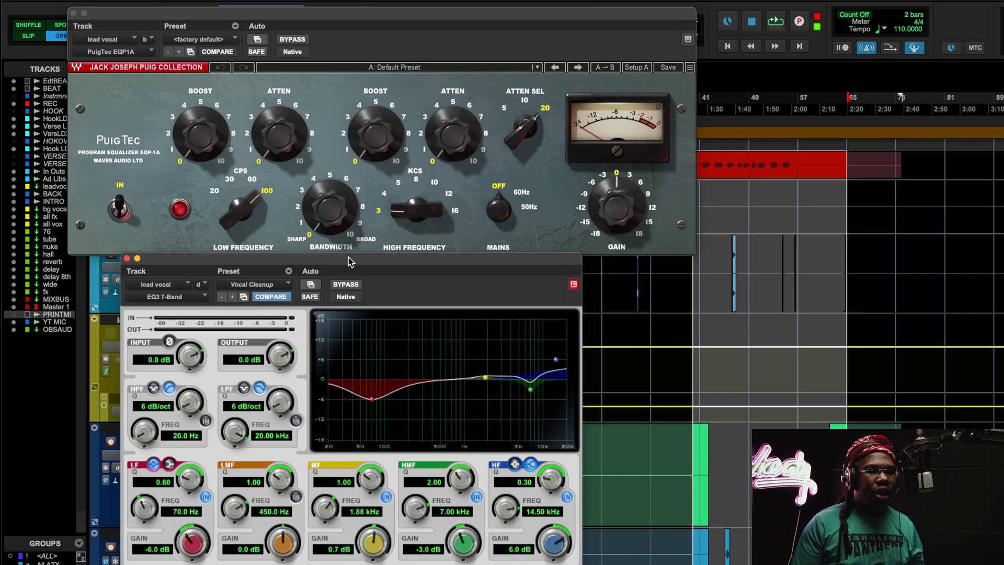
pyautogui.moveTo(329, 14); pyautogui.dragTo(377, 19)
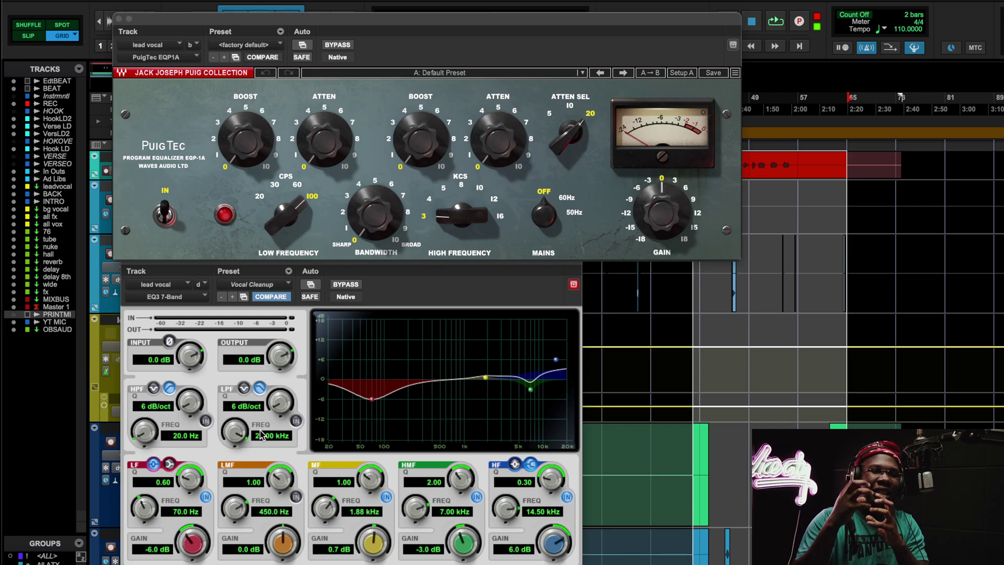
# Play the selection with PuigTec EQP1A bypassed, briefly bypass EQ3 7-Band, and switch off its 70 Hz LF band.
pyautogui.press('space')
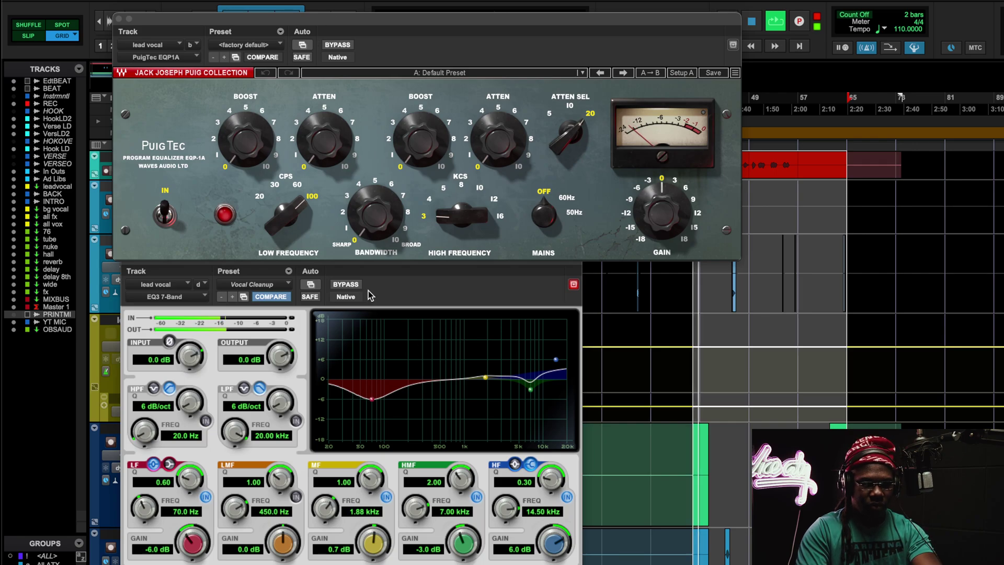
pyautogui.click(338, 45)
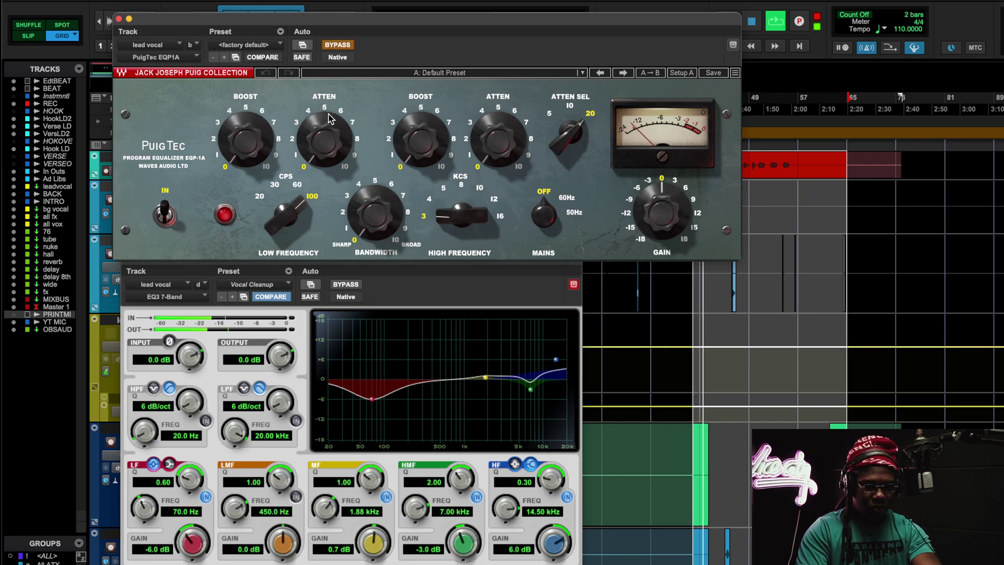
pyautogui.click(348, 284)
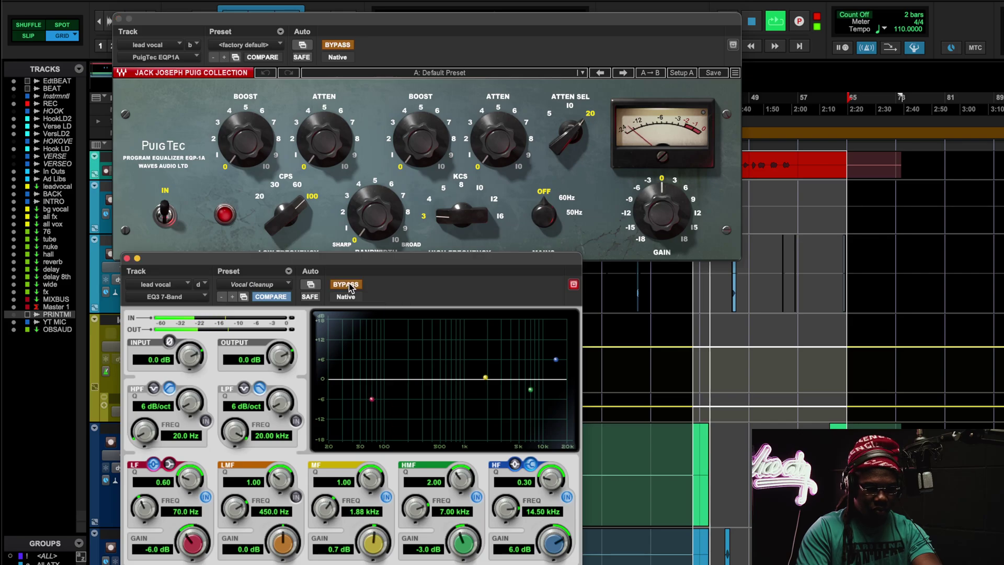
pyautogui.click(347, 284)
pyautogui.click(205, 498)
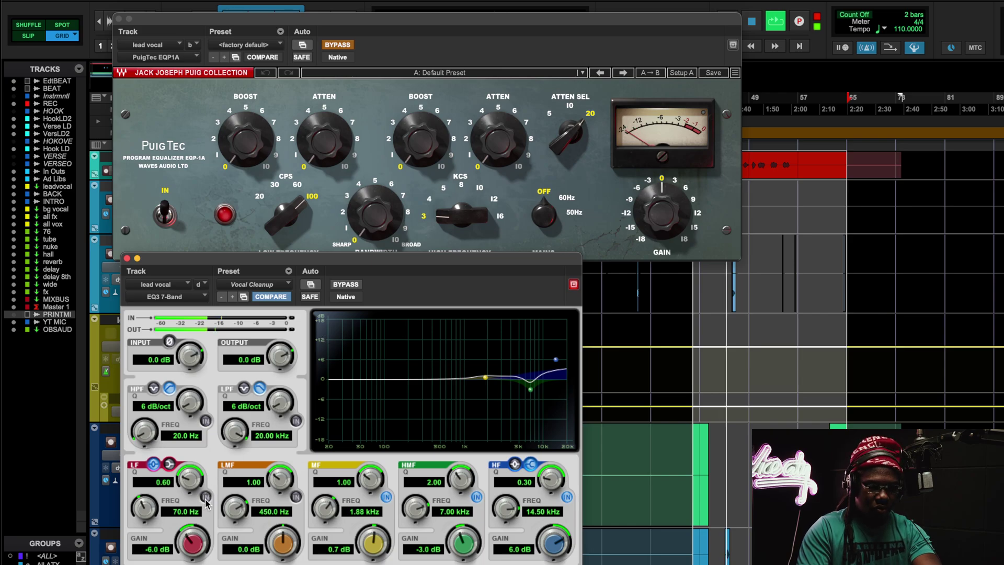
# Compare the vocal with PuigTec EQP1A and the EQ3 70 Hz LF band alternately off and on, leave both active and stop playback.
pyautogui.click(347, 45)
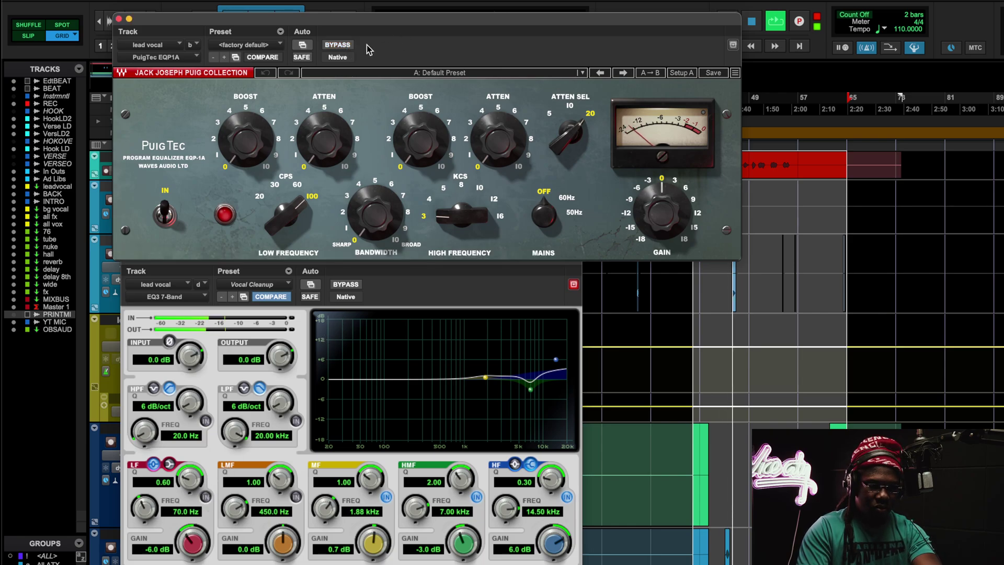
pyautogui.click(205, 497)
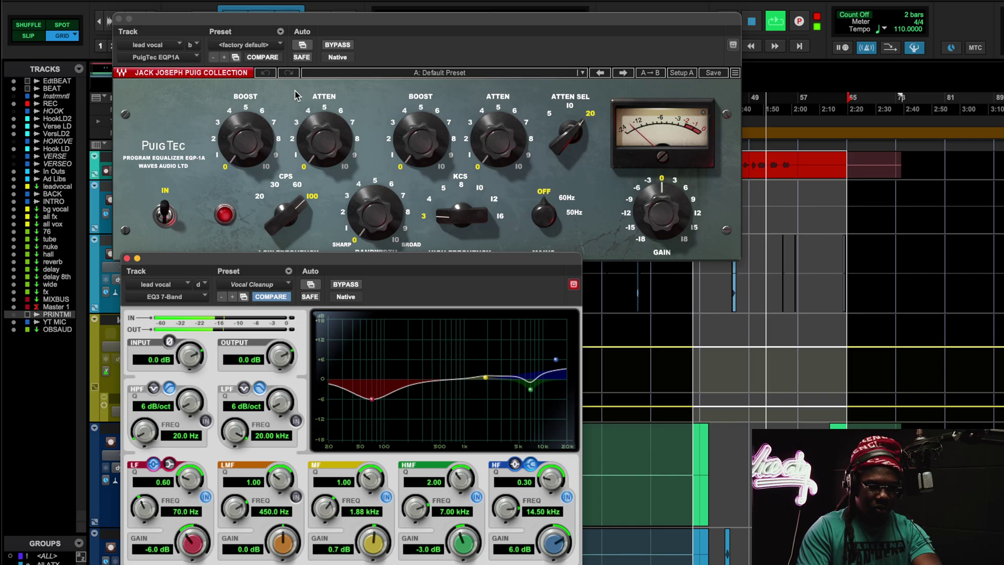
pyautogui.click(349, 45)
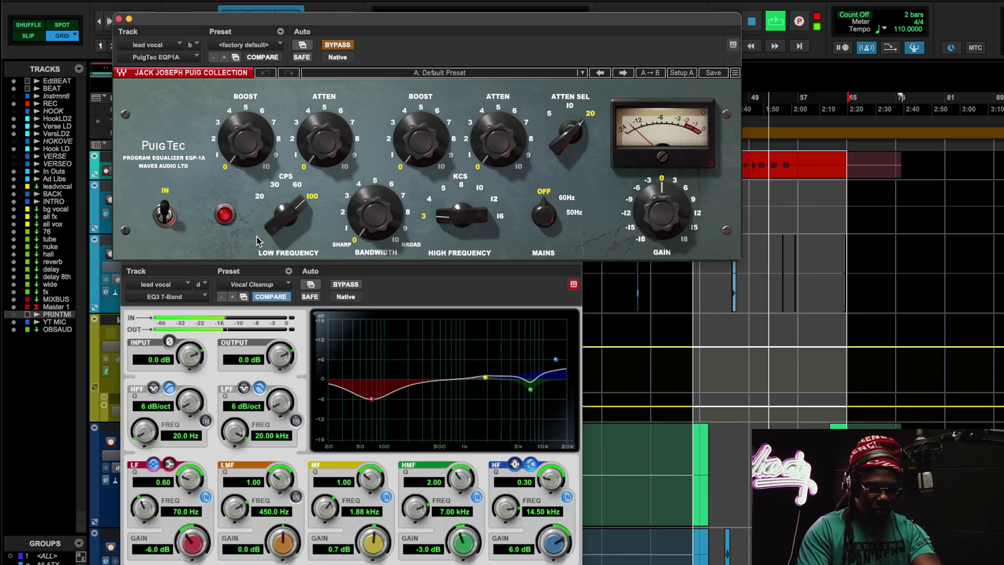
pyautogui.click(206, 497)
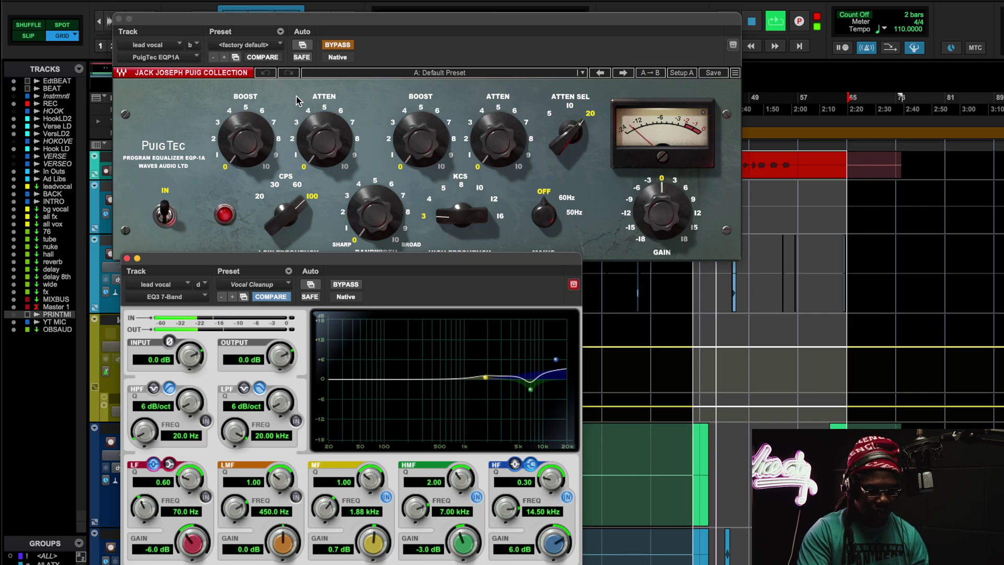
pyautogui.click(345, 46)
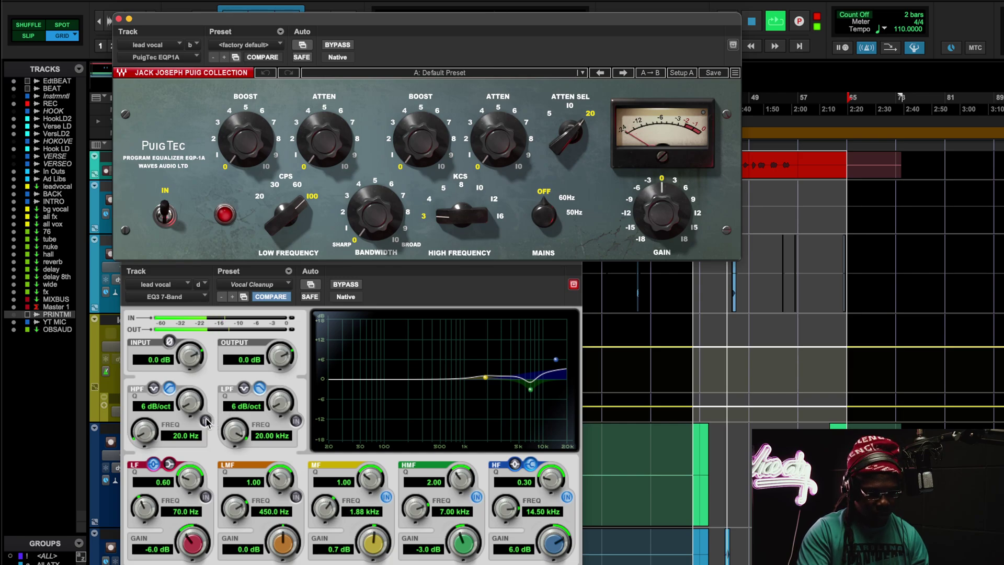
pyautogui.click(204, 497)
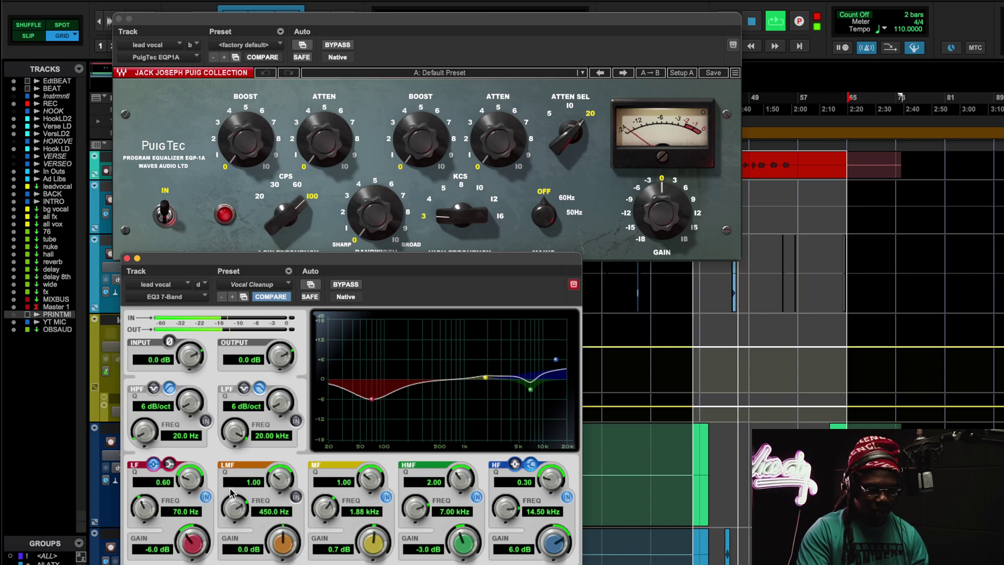
pyautogui.press('space')
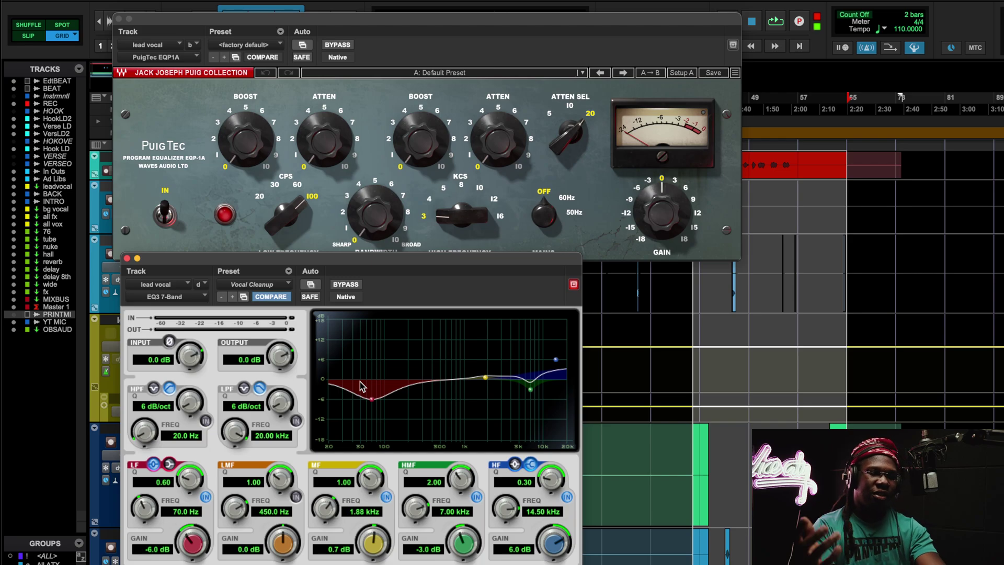
# Resume playback, switch off PuigTec EQP1A and the 70 Hz LF band, reactivate both, and briefly engage the 20 Hz HPF in between.
pyautogui.press('space')
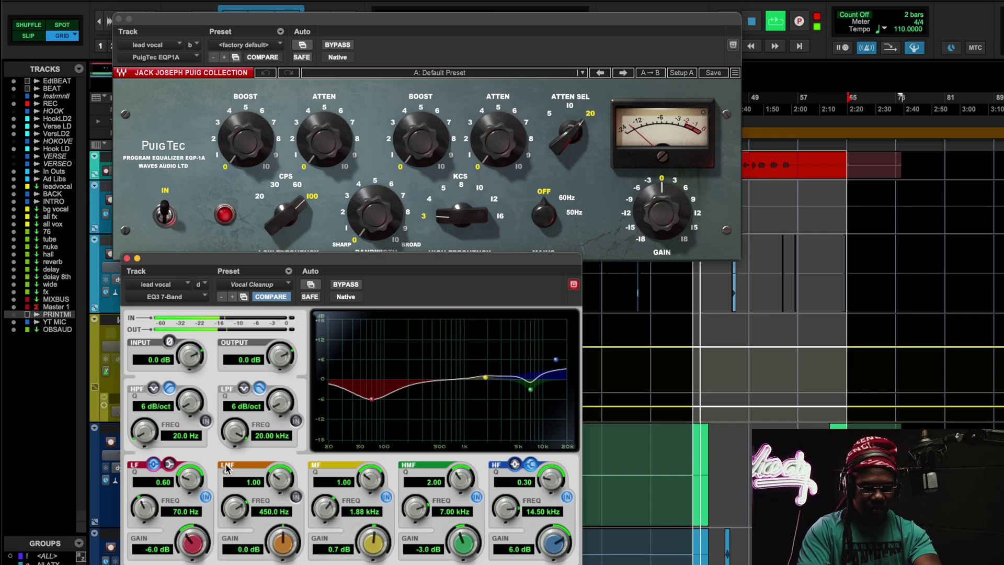
pyautogui.click(338, 45)
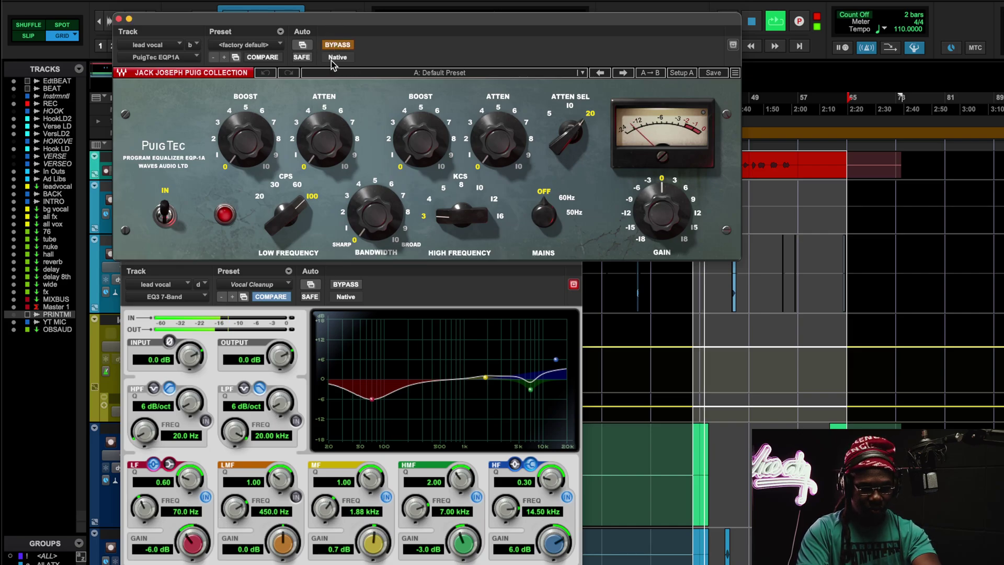
pyautogui.click(206, 495)
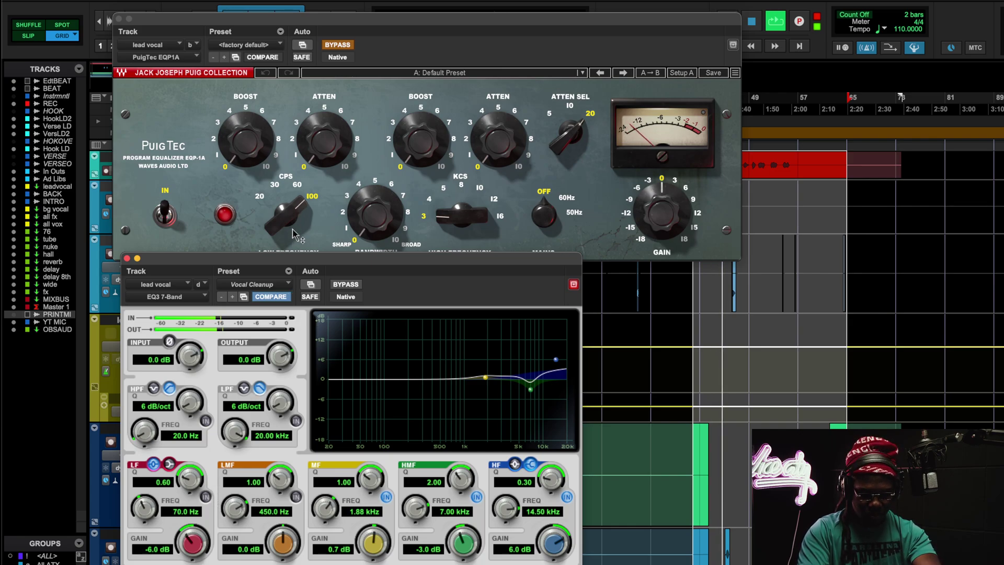
pyautogui.click(356, 66)
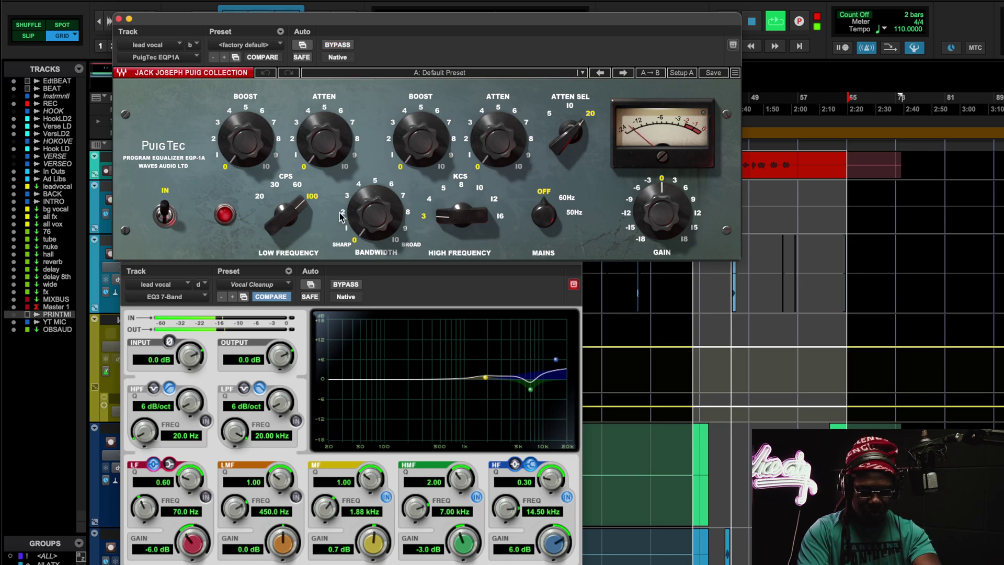
pyautogui.click(206, 424)
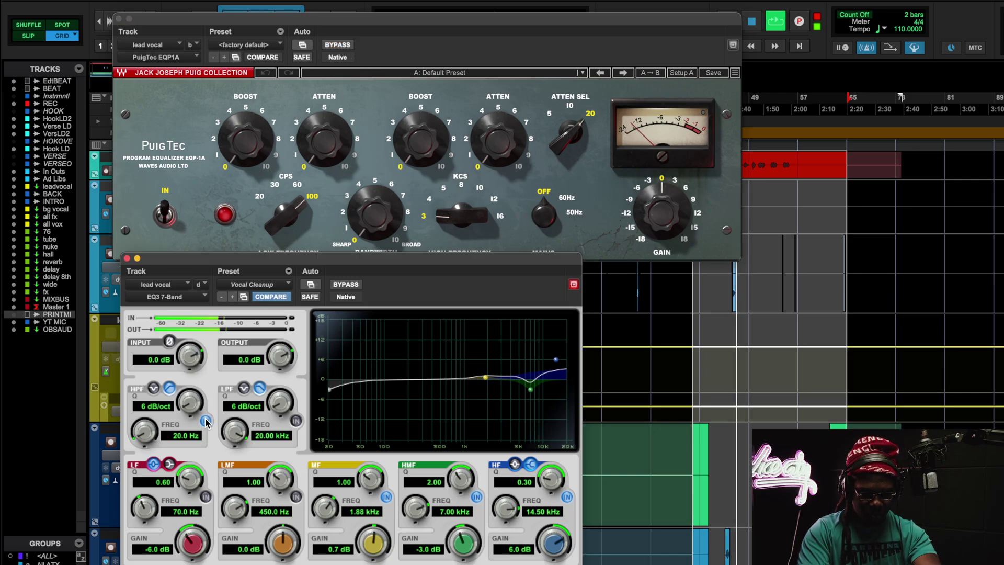
pyautogui.click(206, 495)
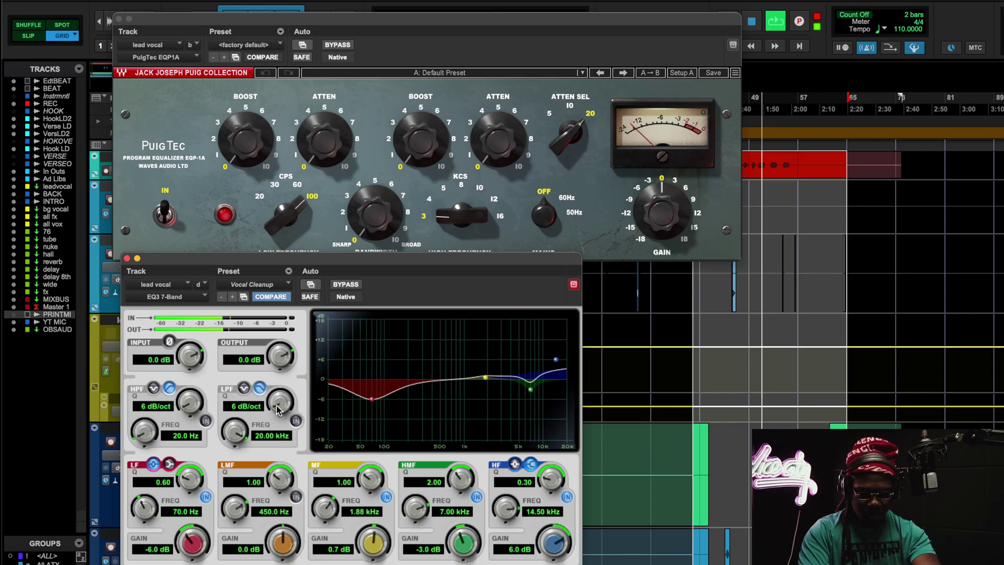
# Audition the vocal again by repeatedly toggling the -6 dB LF band and PuigTec EQP1A's bypass during playback, ending with both active.
pyautogui.click(206, 497)
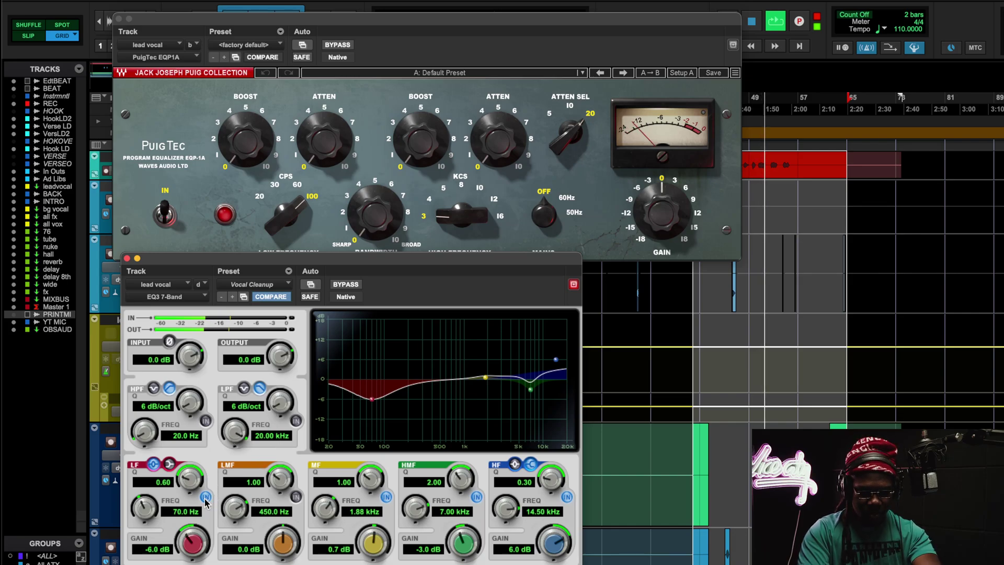
pyautogui.click(348, 45)
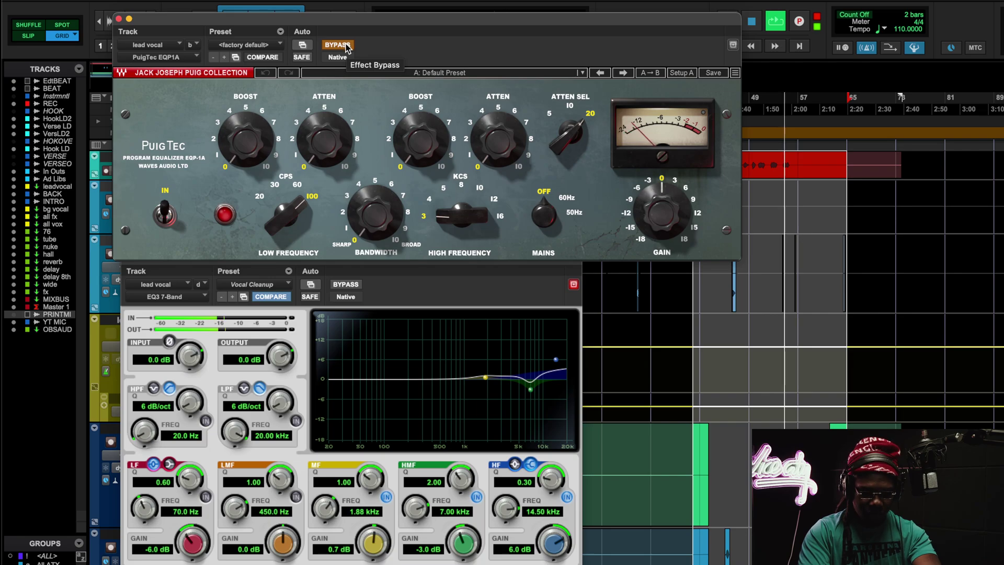
pyautogui.click(348, 46)
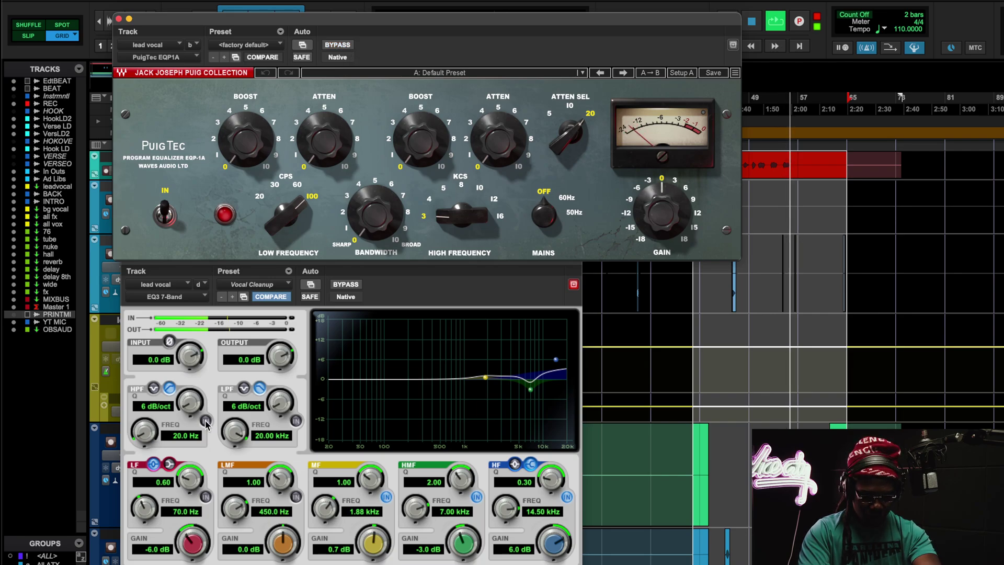
pyautogui.click(206, 501)
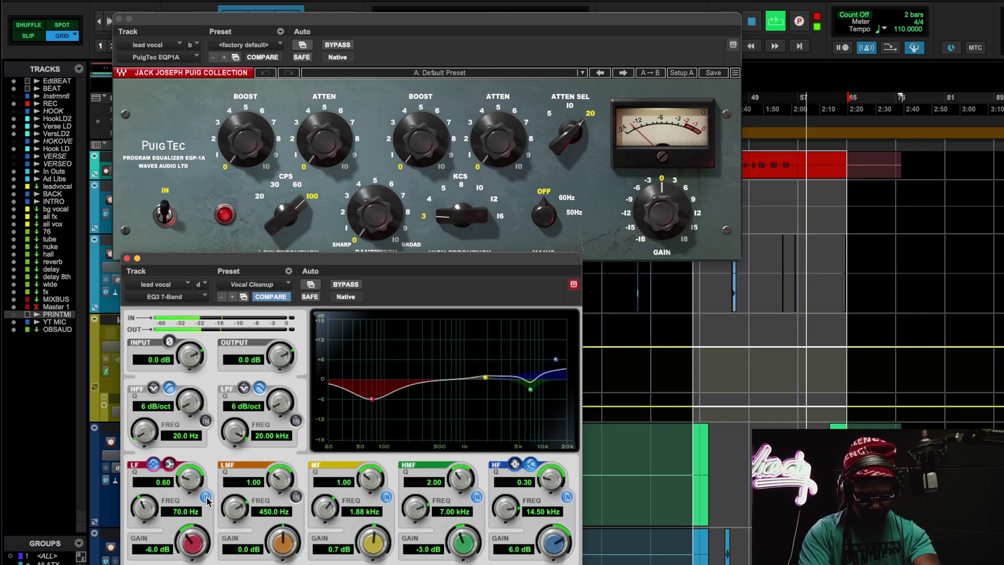
pyautogui.click(206, 498)
pyautogui.click(337, 45)
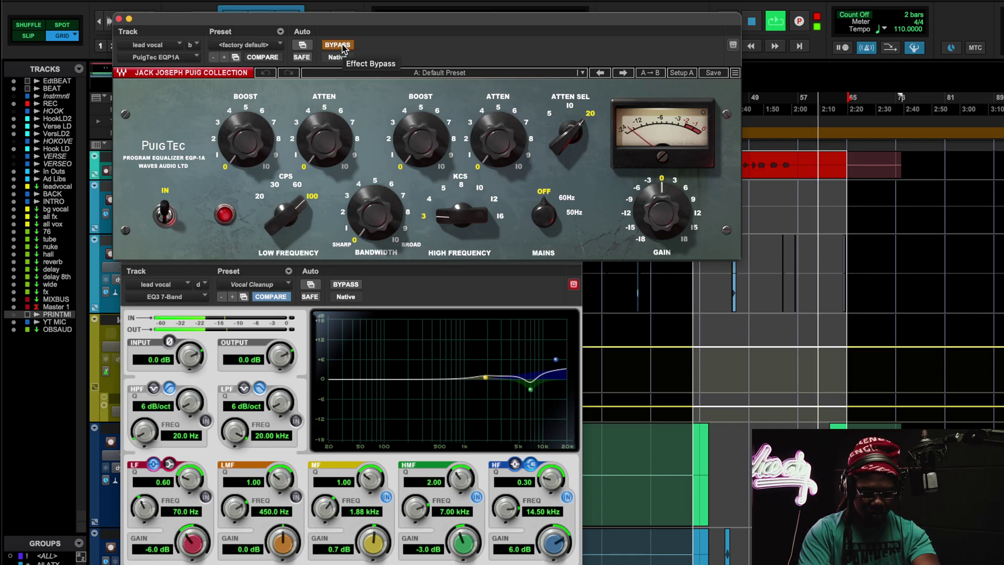
pyautogui.click(342, 44)
pyautogui.click(206, 497)
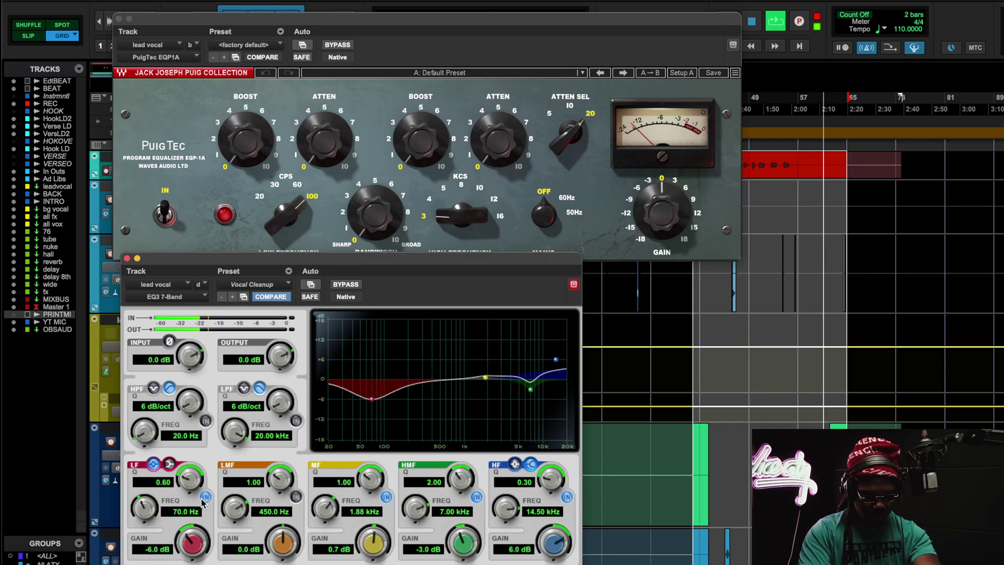